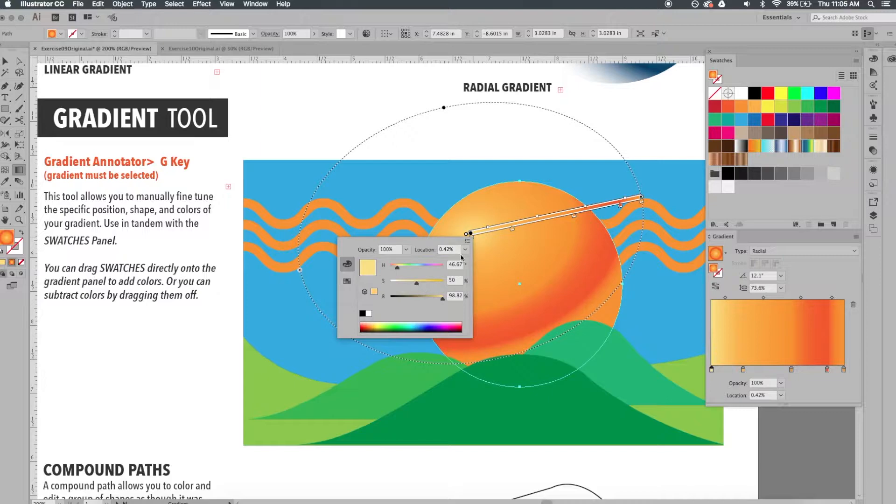
Enlarge the sun's radial gradient with the Gradient tool and widen its ellipse to an aspect ratio of 88.1%
left_click(486, 244)
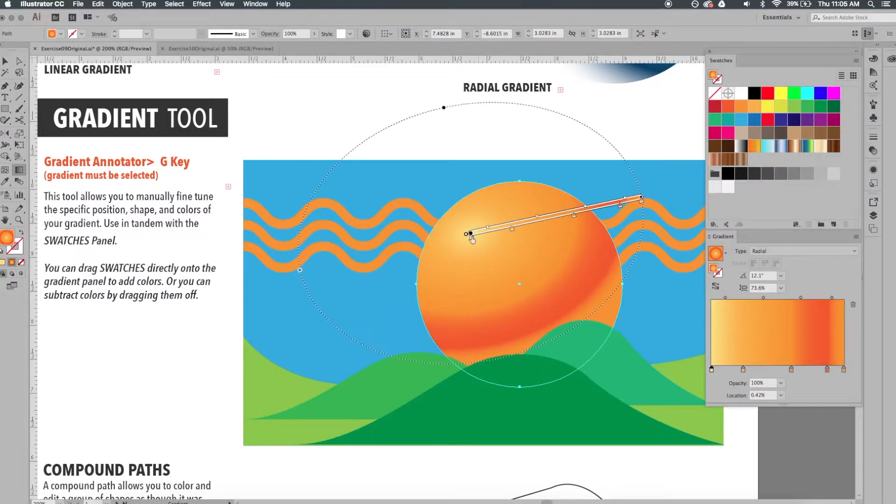
left_click_drag(470, 233, 467, 231)
left_click_drag(638, 197, 675, 186)
left_click_drag(260, 275, 292, 271)
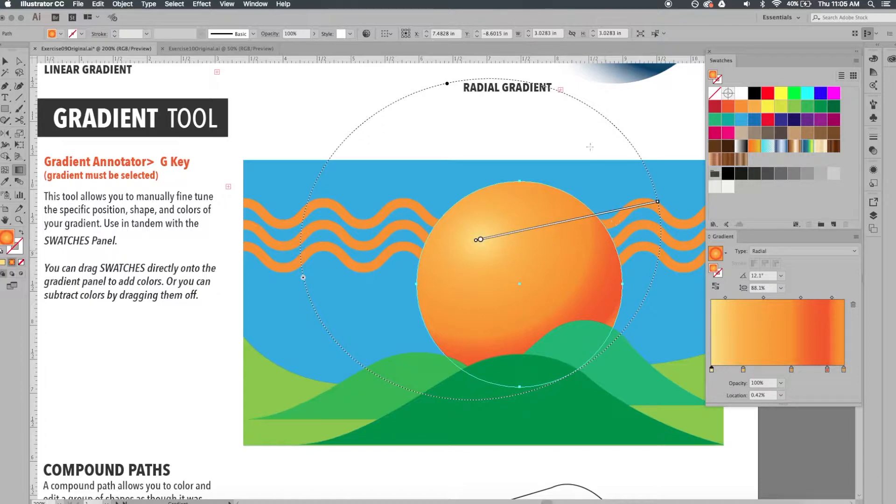
Reposition the radial gradient's focal highlight on the upper-left part of the sun, then deselect the sun
left_click_drag(477, 242, 432, 244)
mouse_move(434, 244)
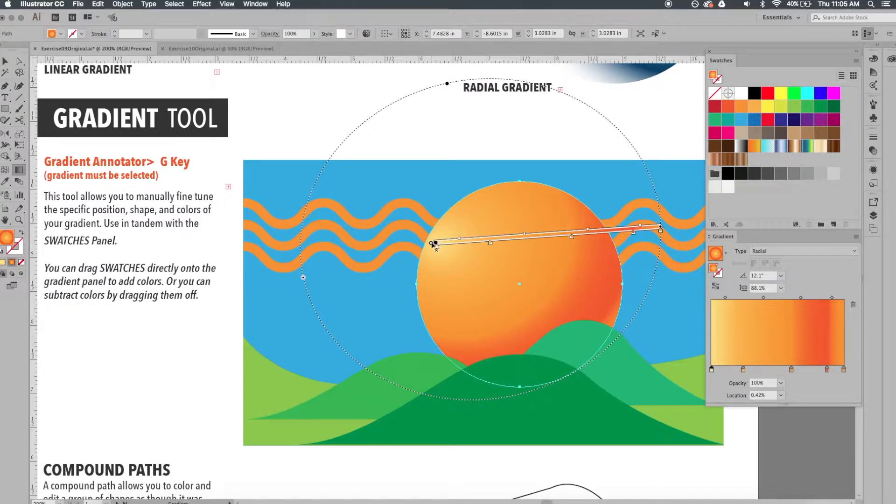
left_click_drag(431, 243, 424, 246)
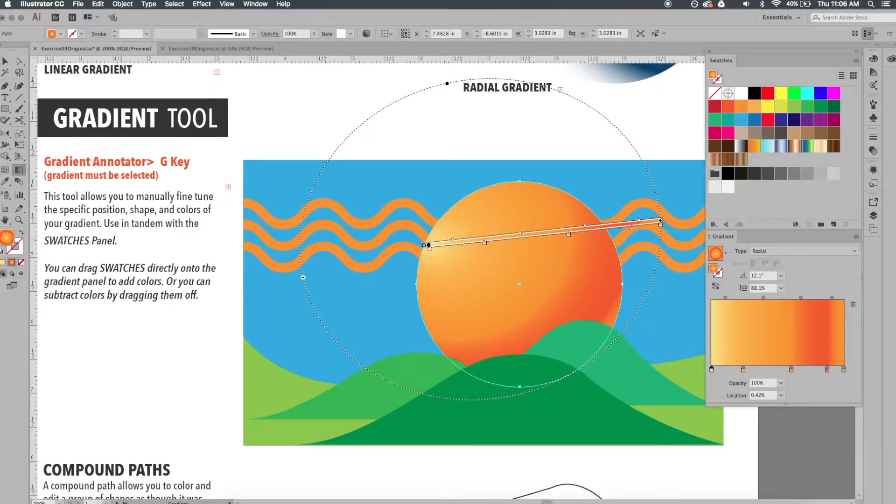
mouse_move(419, 247)
left_mouse_down()
mouse_move(456, 243)
mouse_move(456, 255)
mouse_move(461, 228)
left_mouse_up()
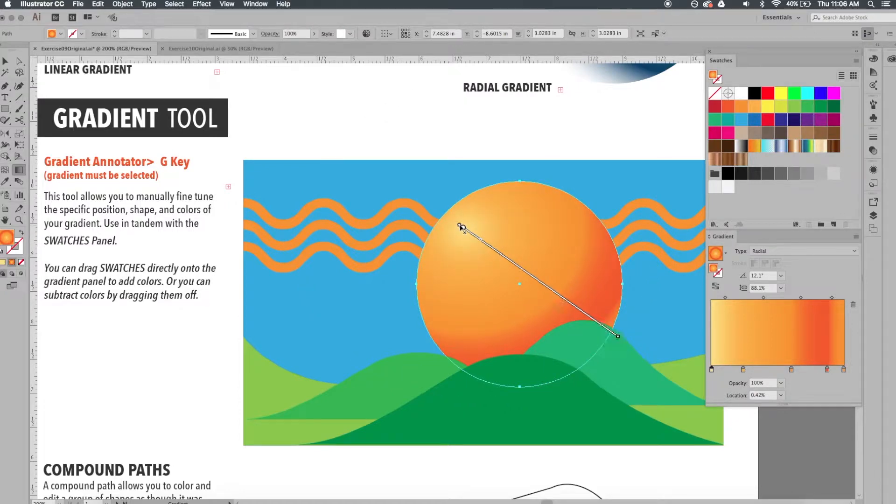
mouse_move(462, 229)
left_mouse_down()
mouse_move(463, 237)
mouse_move(465, 225)
mouse_move(473, 232)
left_mouse_up()
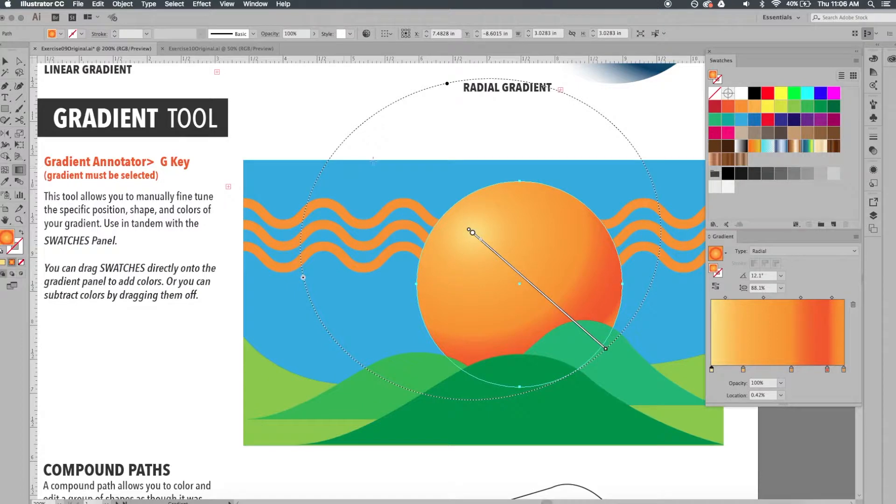
key("v")
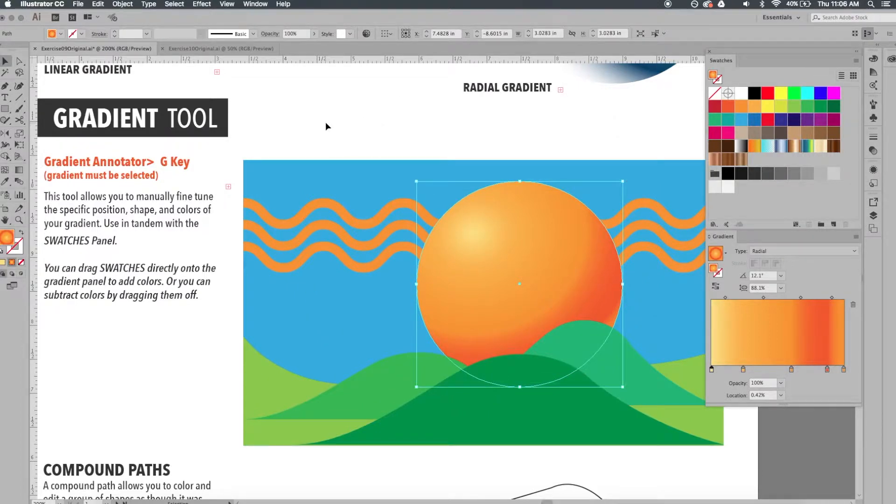
left_click(336, 132)
scroll(356, 160, "down", 2)
scroll(356, 160, "right", 2)
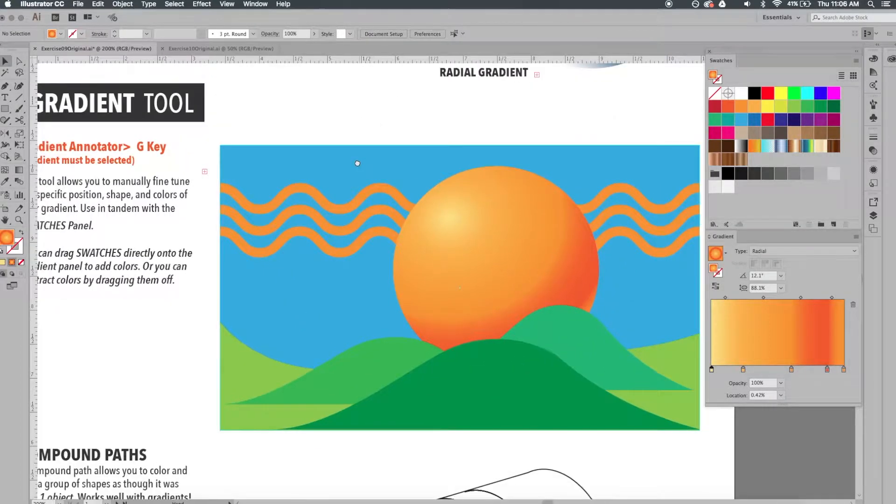
mouse_move(376, 201)
left_mouse_down()
mouse_move(379, 188)
mouse_move(362, 214)
mouse_move(364, 204)
left_mouse_up()
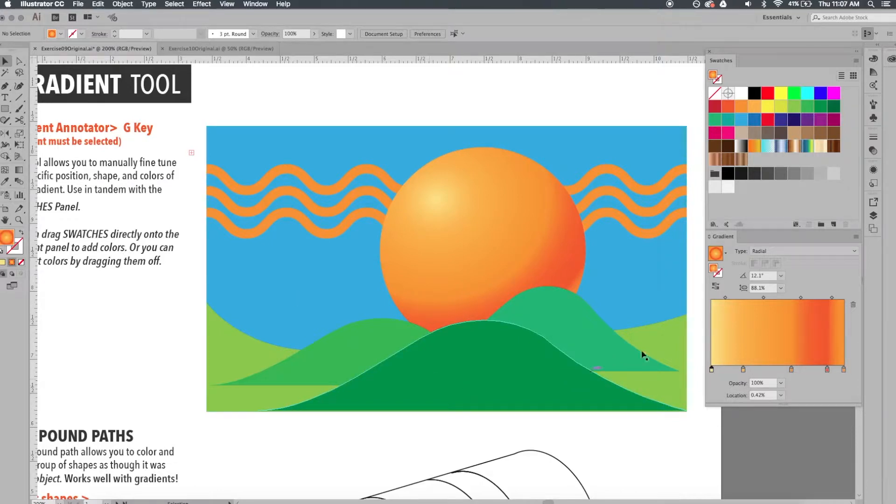
Apply the radial gradient to the right-hand hill, remove its orange stops and put the hill's green swatch at 100%
left_click(559, 318)
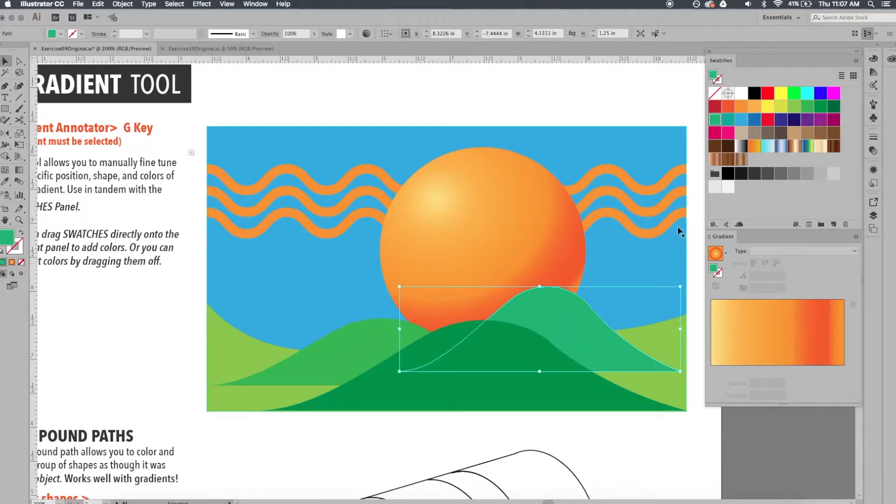
left_click_drag(720, 122, 844, 390)
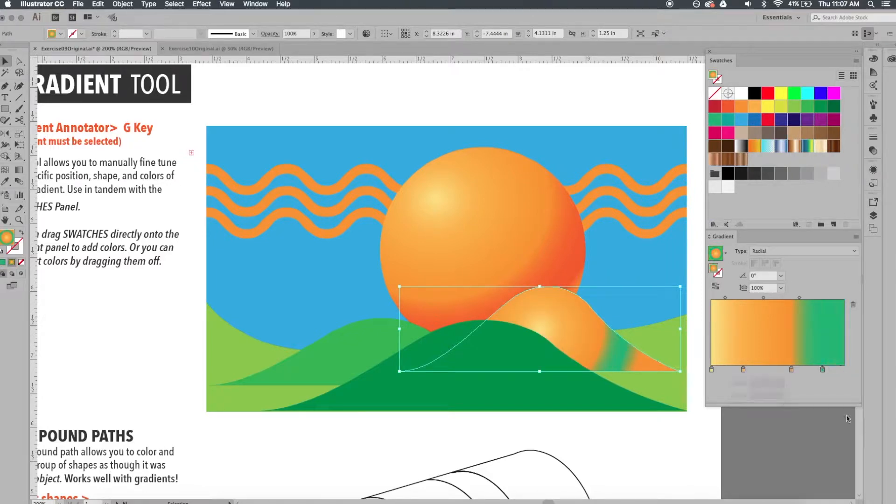
left_click_drag(791, 369, 790, 390)
left_click_drag(744, 369, 744, 390)
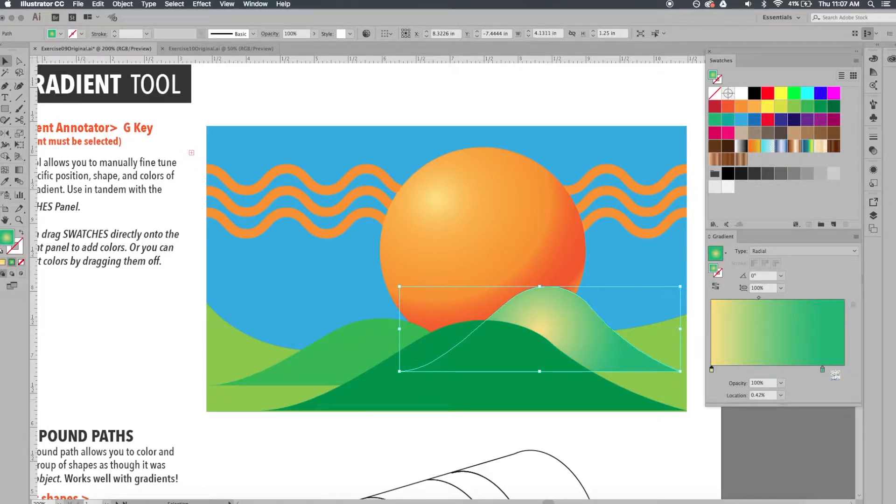
left_click_drag(823, 369, 844, 369)
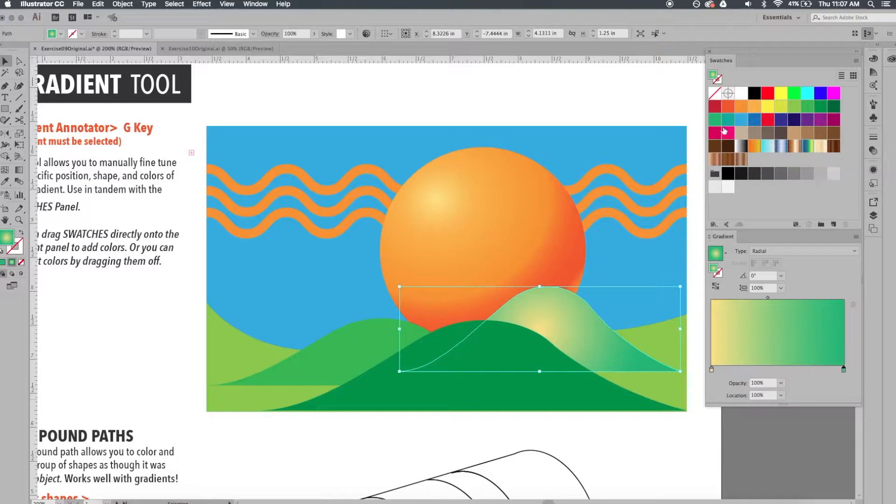
Recolour the gradient's yellow starting stop with the same green and raise its HSB brightness to about 89%
left_click_drag(718, 118, 712, 372)
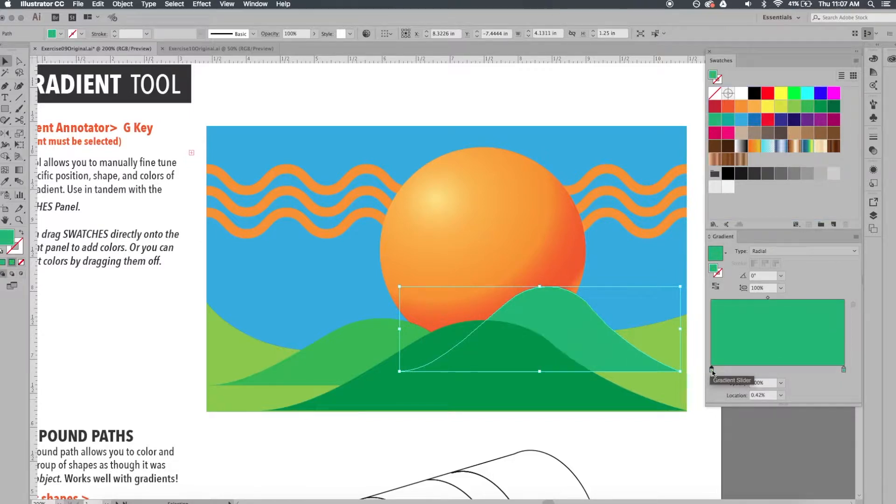
double_click(712, 370)
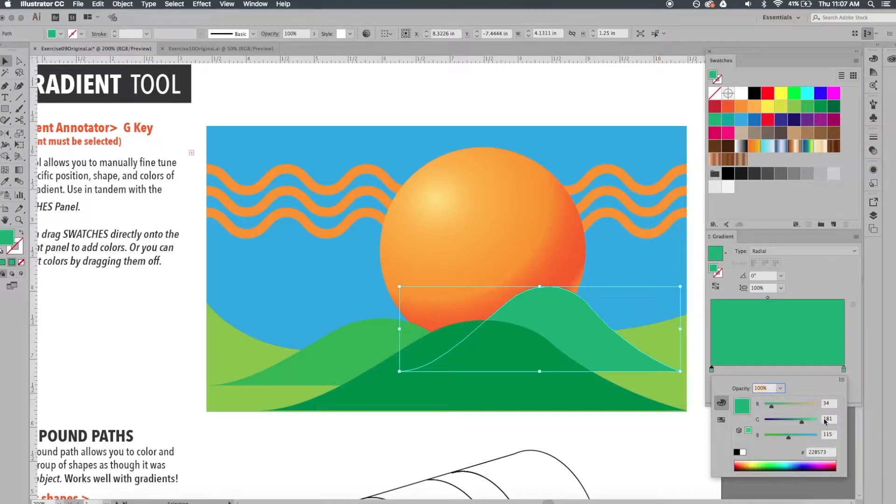
left_click(842, 380)
left_click(775, 405)
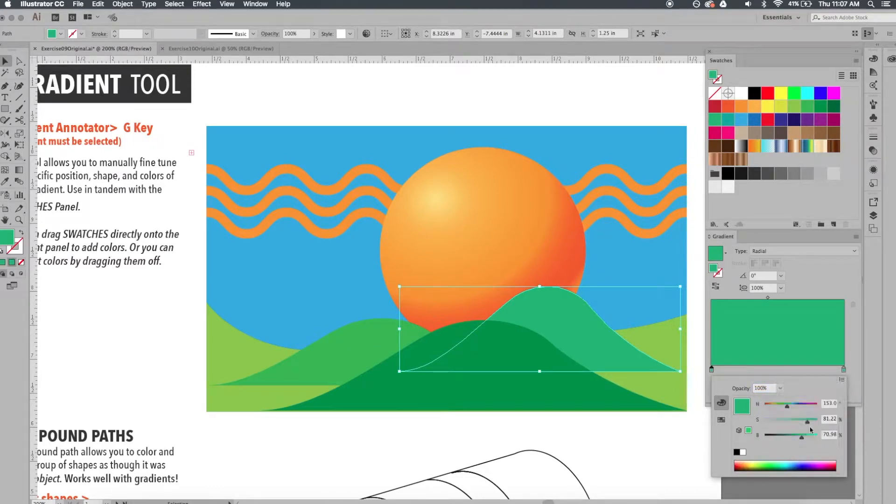
left_click_drag(803, 438, 813, 442)
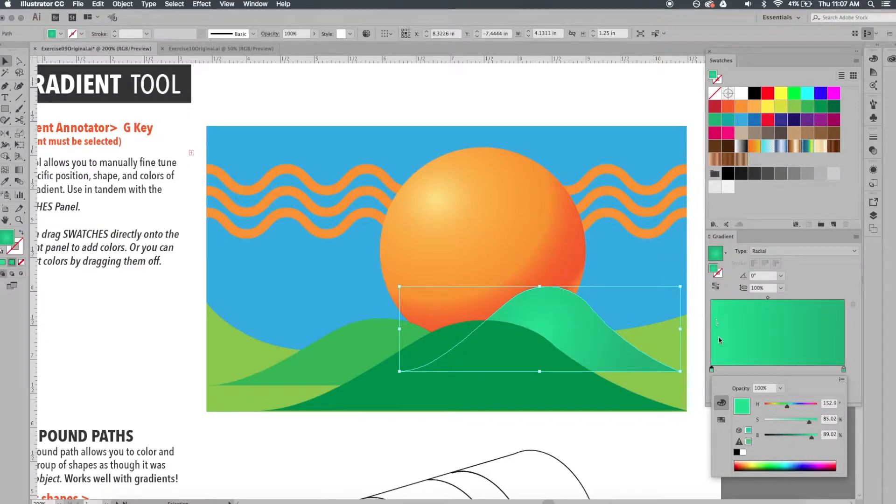
left_click(802, 375)
Move the darker green stop to about 57% and add a yellow-green stop at the gradient's end
key("g")
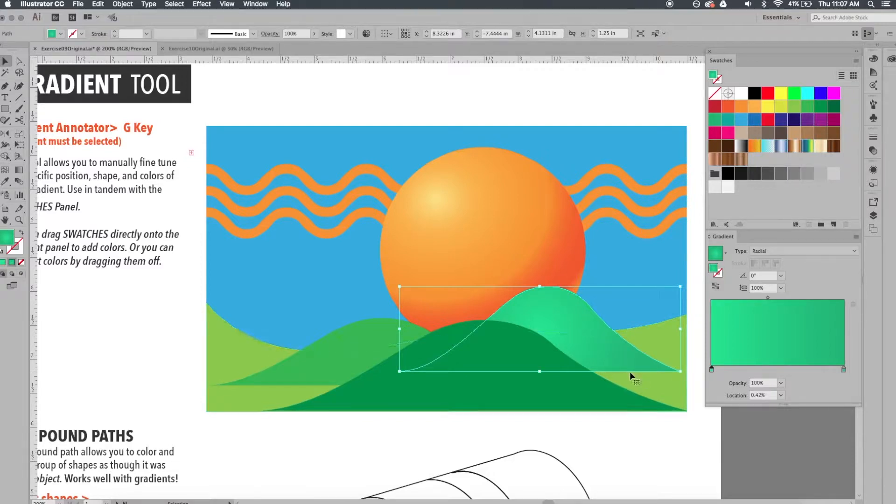
left_click_drag(844, 369, 784, 369)
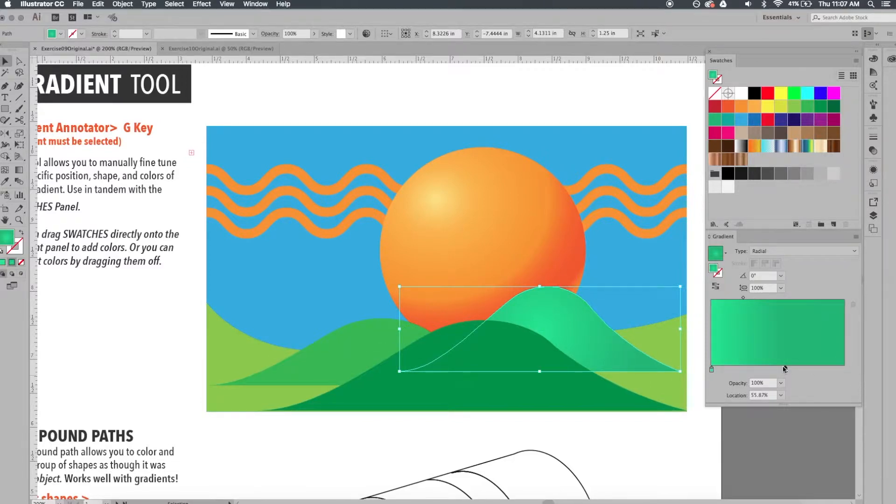
left_click(838, 369)
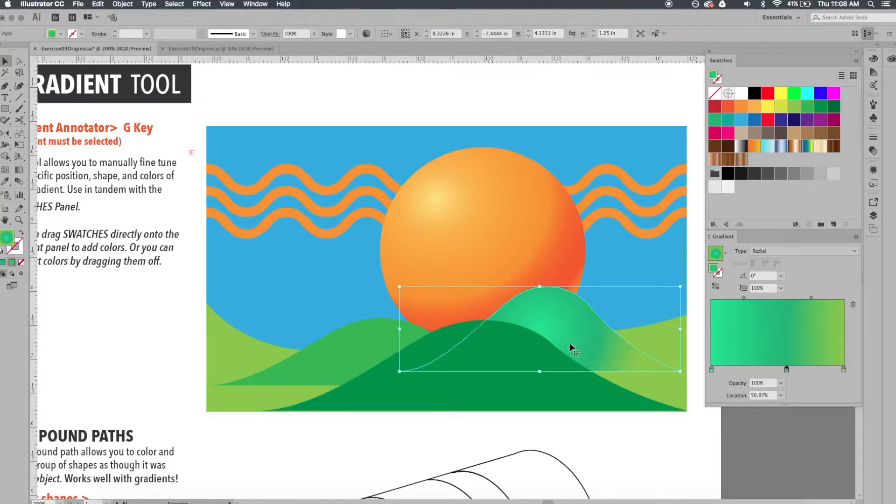
Change the right-hand hill's gradient type to Linear and shorten it slightly at its right end
key("g")
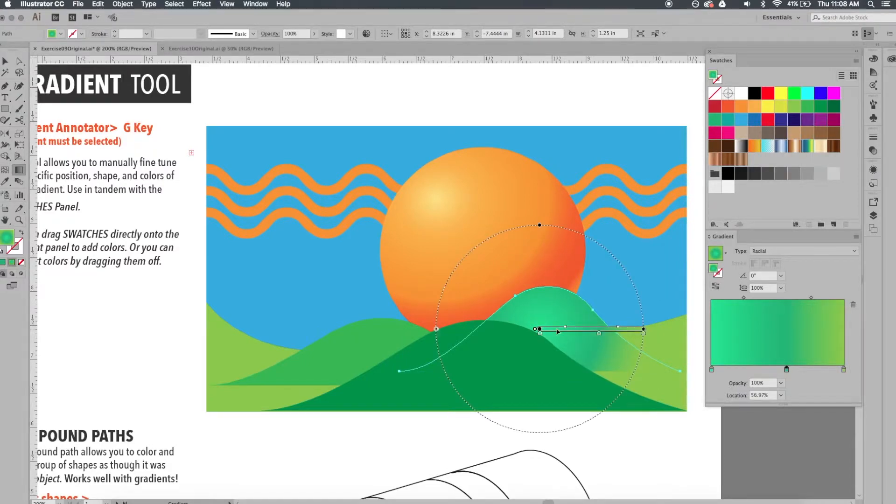
left_click(790, 251)
left_click(787, 262)
left_click_drag(660, 329, 632, 329)
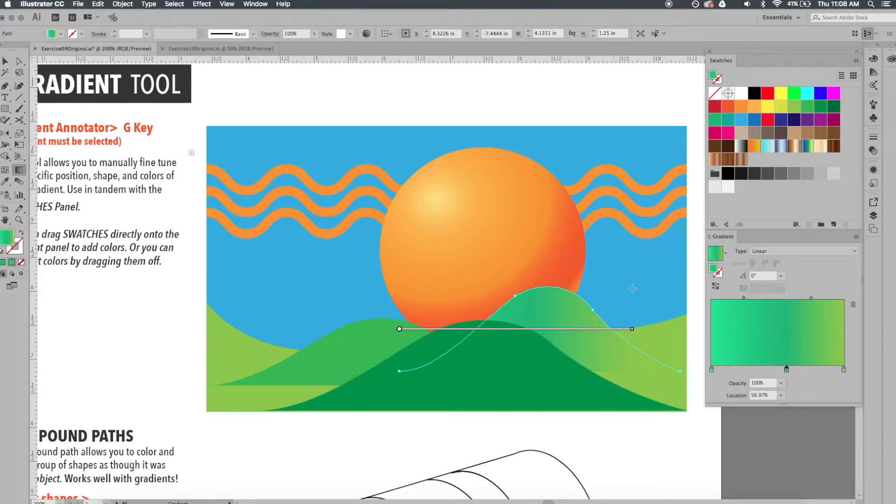
Angle the right hill's linear gradient at about -21.7°, move its start near the sun and shorten it, then deselect the hill
left_click_drag(636, 331, 633, 393)
mouse_move(400, 329)
left_mouse_down()
mouse_move(420, 300)
mouse_move(504, 315)
mouse_move(506, 304)
mouse_move(465, 287)
mouse_move(500, 312)
mouse_move(493, 336)
left_mouse_up()
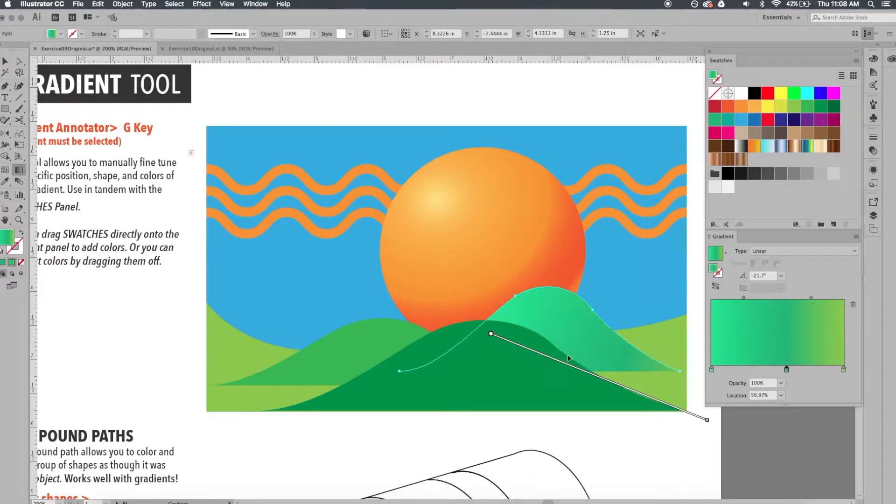
left_click_drag(707, 420, 574, 369)
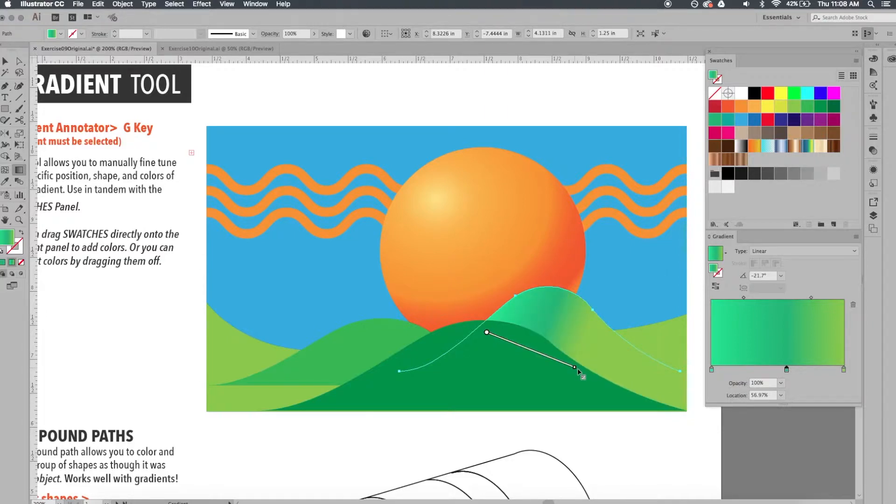
key("v")
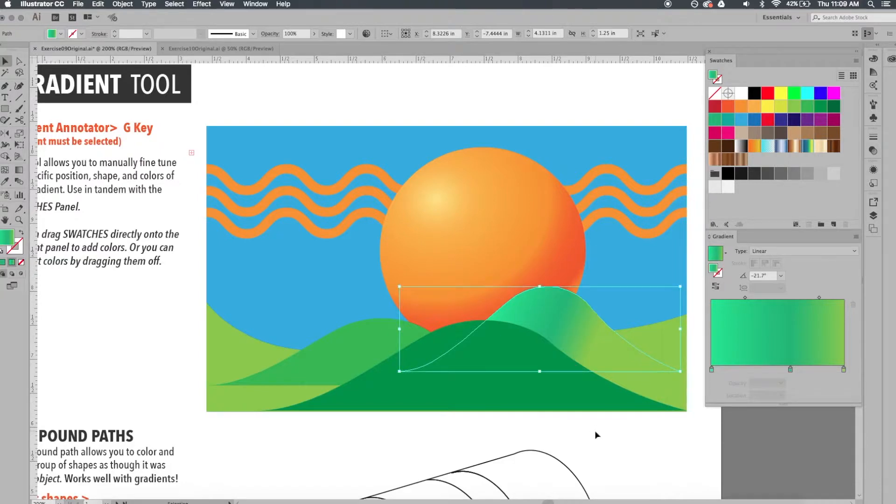
left_click(596, 435)
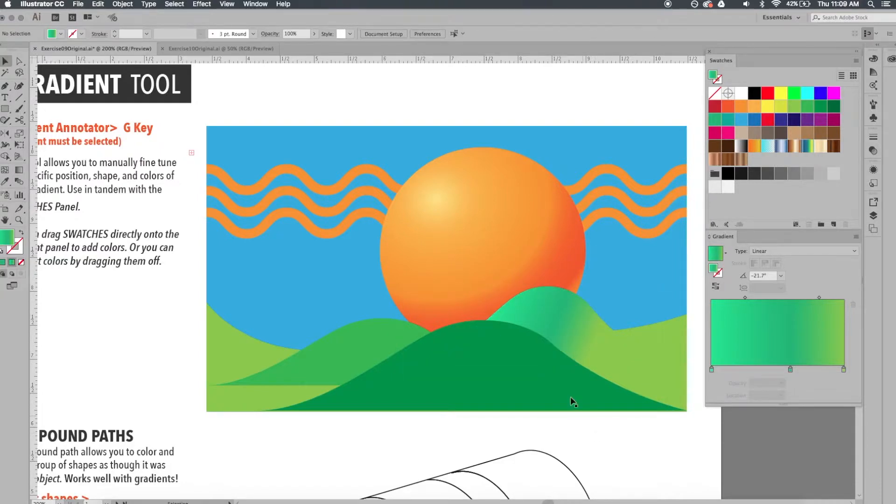
Apply the green linear gradient to the front hill and redraw it diagonally downward at about -41°
left_click(546, 369)
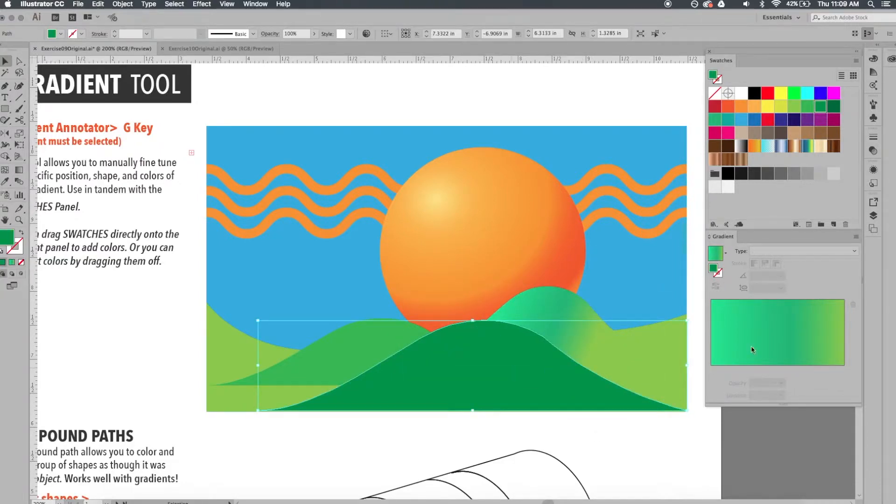
left_click(792, 337)
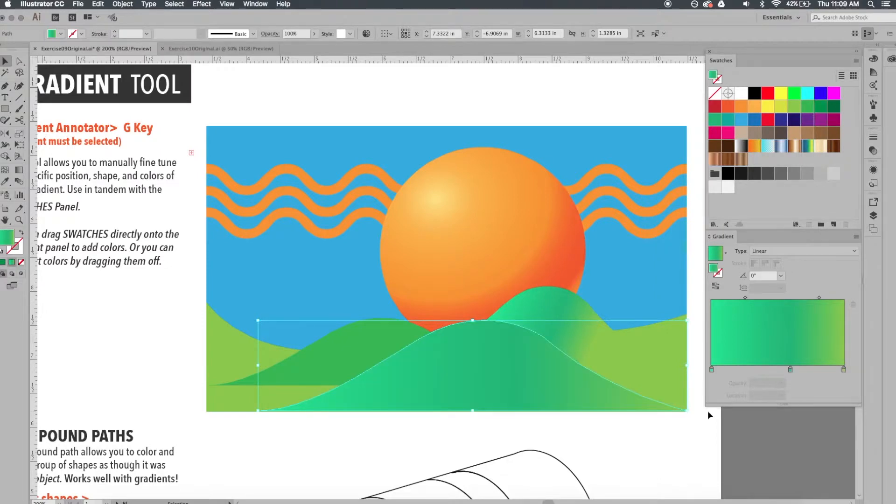
key("g")
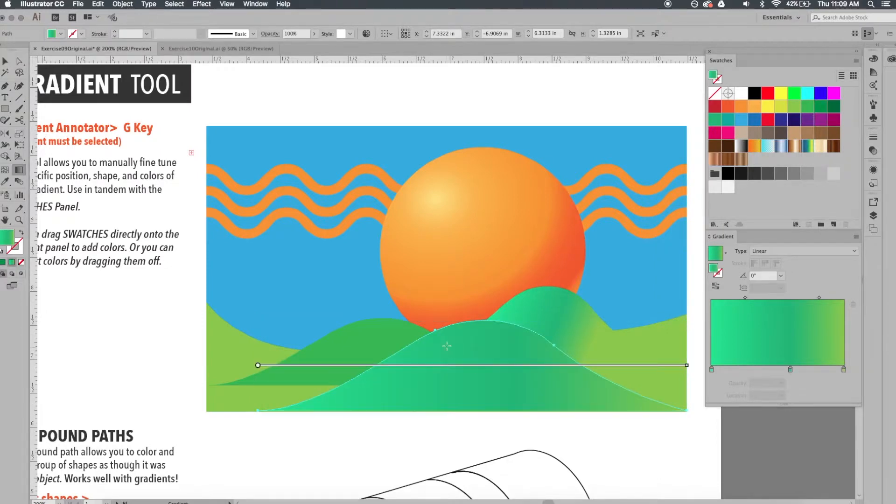
mouse_move(452, 365)
mouse_move(423, 326)
left_mouse_down()
mouse_move(508, 401)
mouse_move(498, 434)
left_mouse_up()
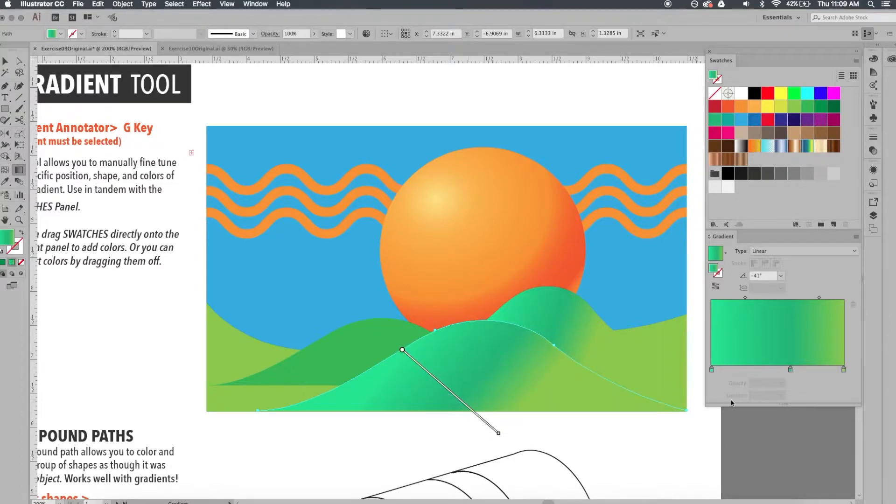
Darken the front hill gradient's middle green stop, extend the gradient farther down to the right, and deselect the hill
double_click(790, 370)
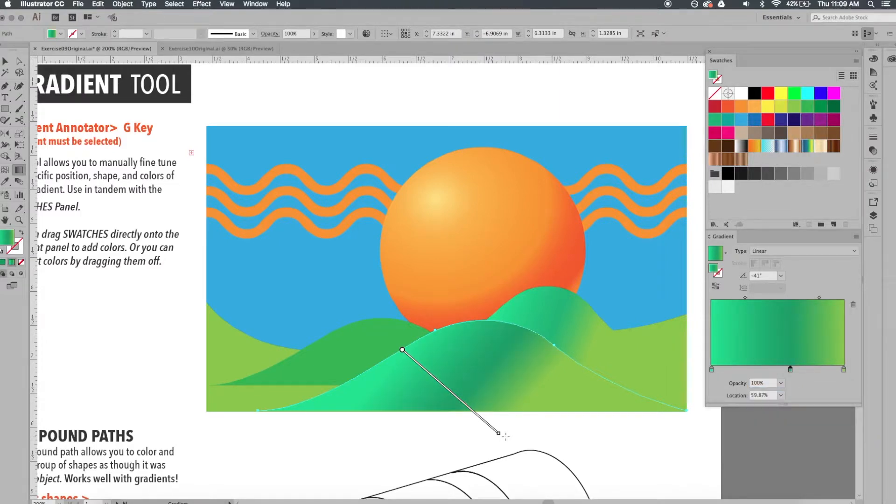
left_click_drag(499, 434, 517, 448)
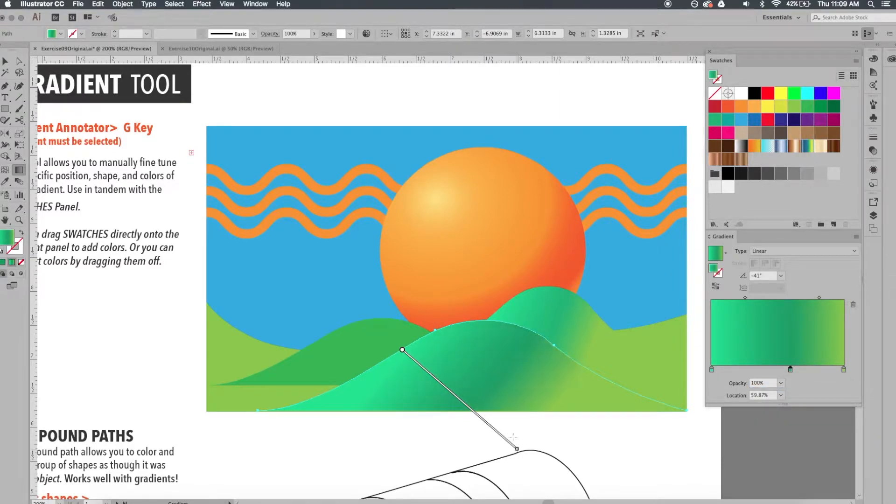
key("v")
left_click(402, 438)
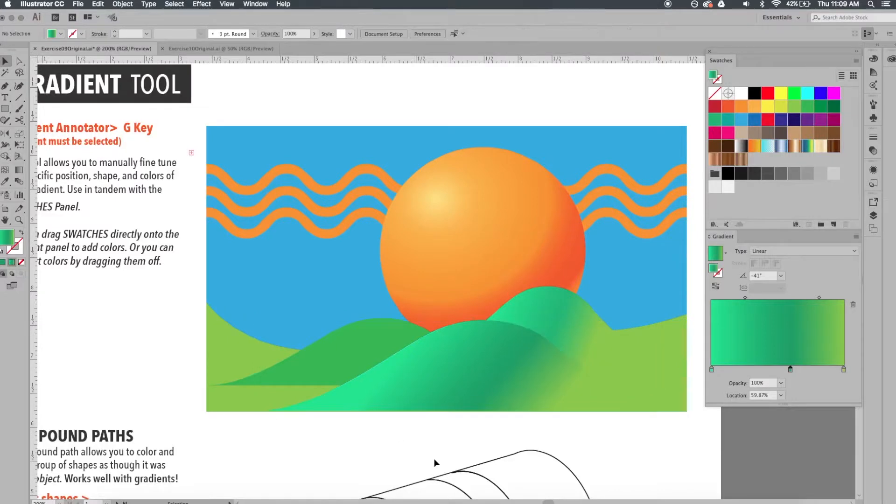
Apply the green gradient without its middle stop to the left hill and redraw it steeply downward at about -82.1°
left_click(369, 352)
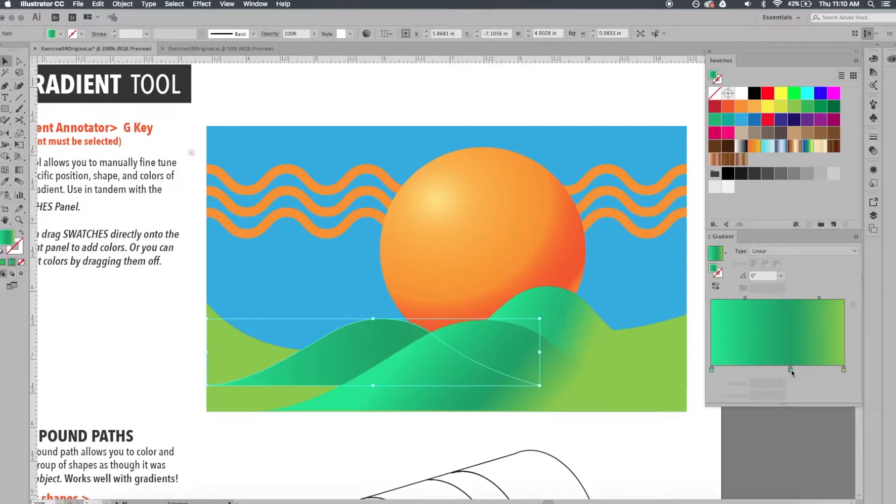
left_click_drag(791, 368, 829, 494)
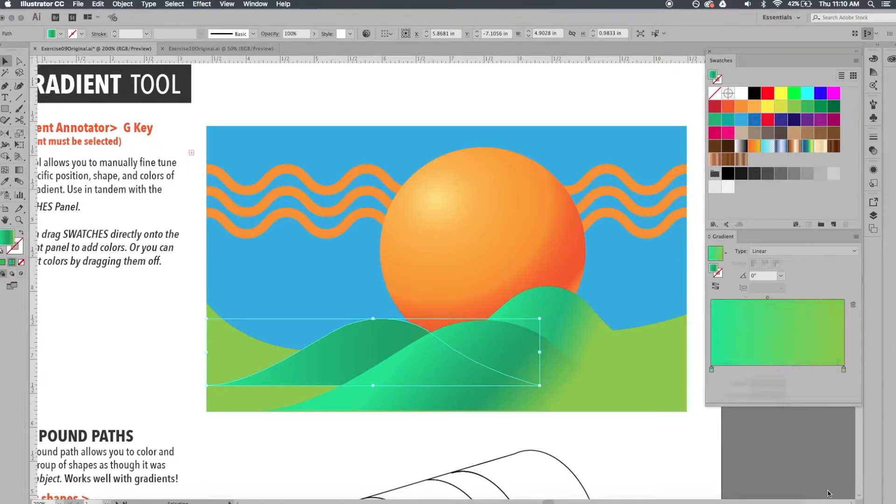
key("g")
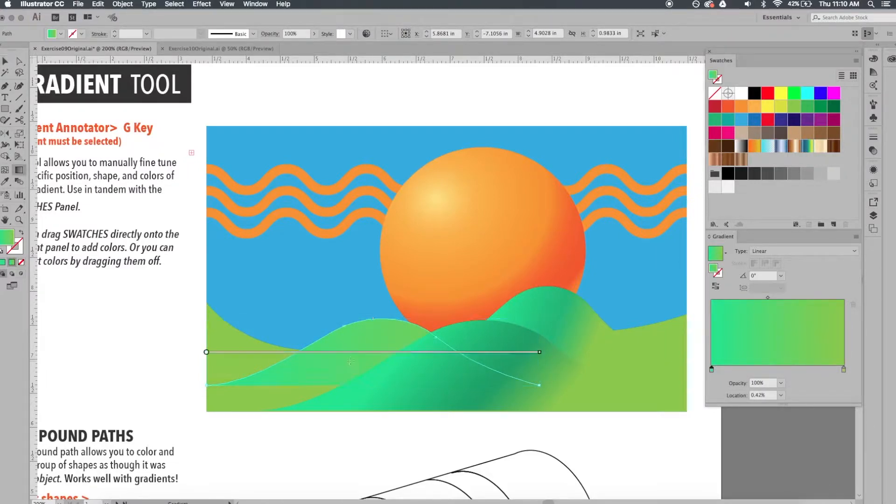
mouse_move(335, 332)
left_mouse_down()
mouse_move(379, 370)
mouse_move(369, 380)
left_mouse_up()
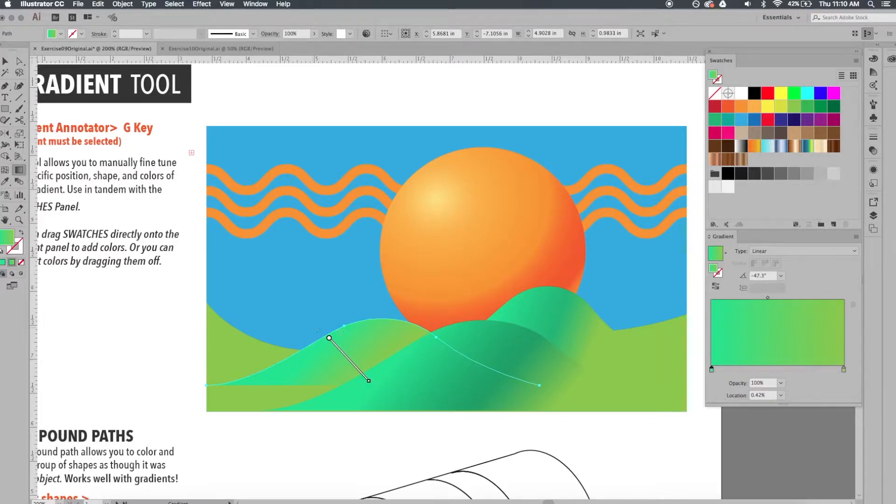
left_click_drag(342, 330, 346, 383)
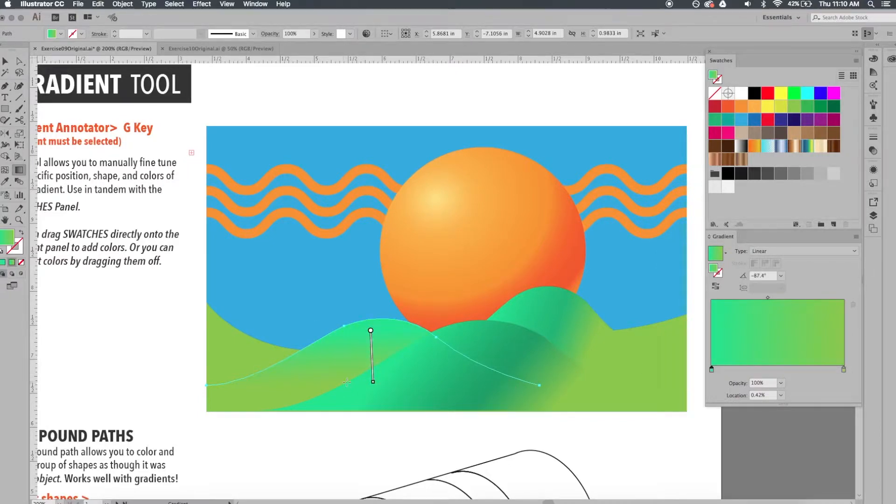
Lighten the left hill gradient's starting green stop by raising its red value, then deselect the hill
double_click(712, 369)
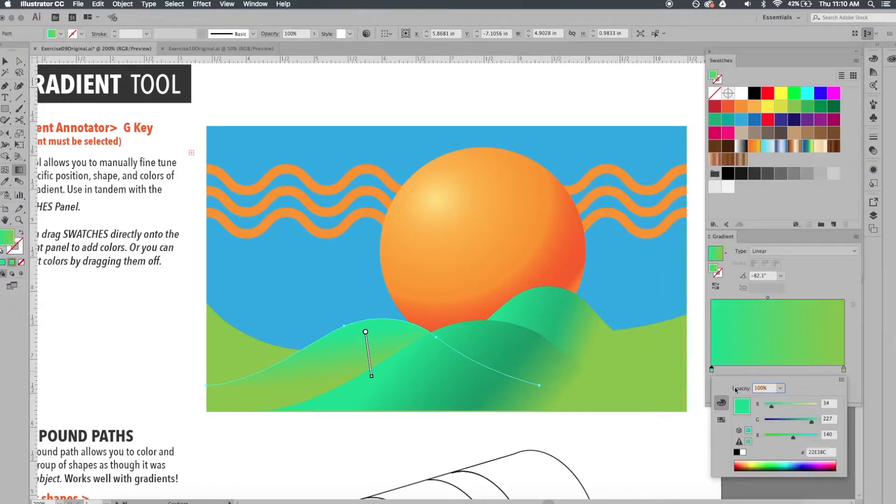
left_click_drag(771, 407, 791, 410)
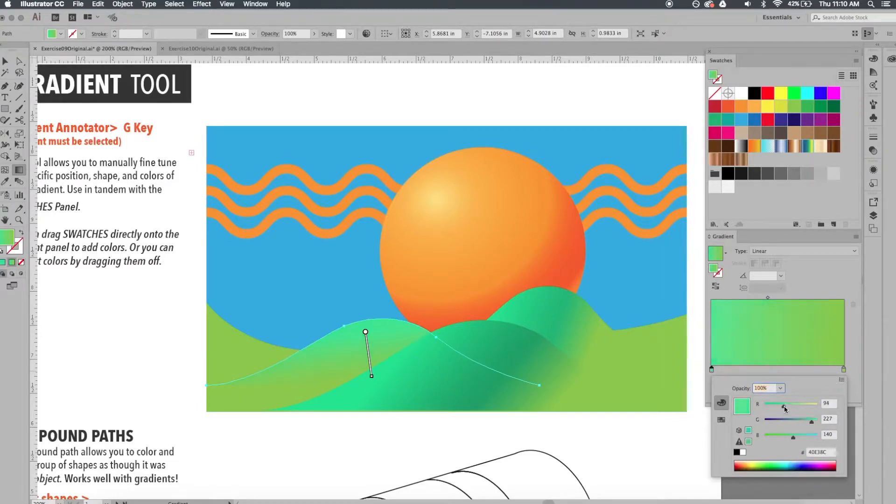
left_click(297, 450)
key("v")
left_click(421, 436)
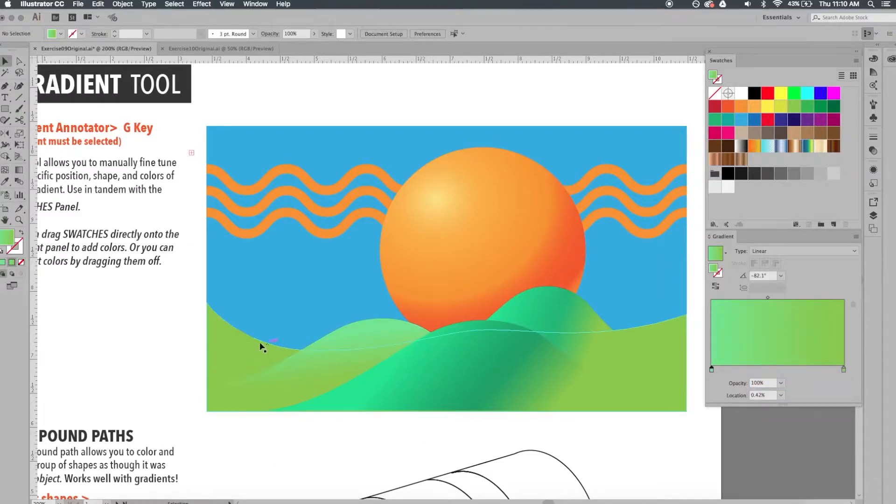
Apply the green linear gradient to the rear ground shape, darken its starting stop using HSB brightness, and deselect the shape
left_click(227, 332)
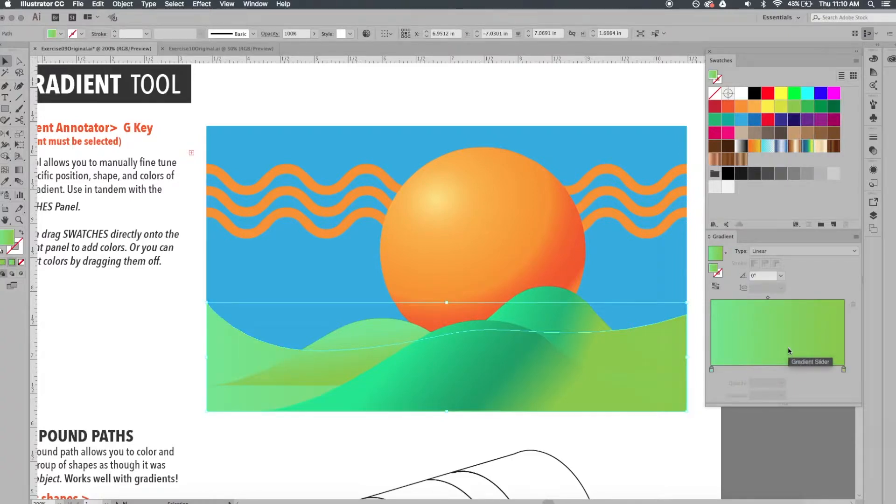
left_click(712, 370)
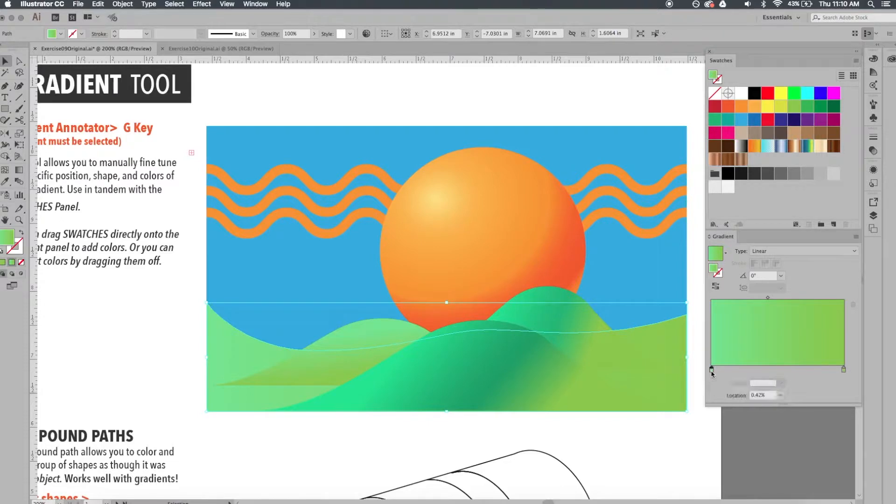
double_click(712, 371)
left_click(842, 379)
left_click(789, 408)
left_click_drag(812, 436, 799, 437)
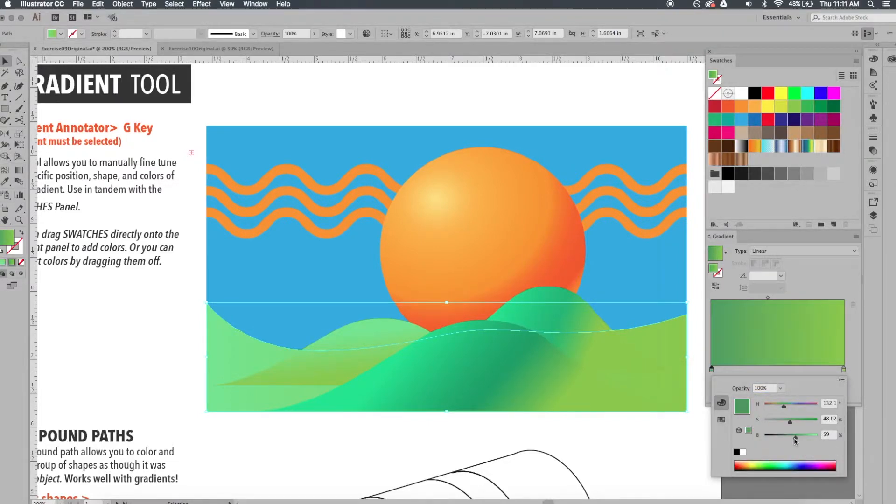
left_click(768, 297)
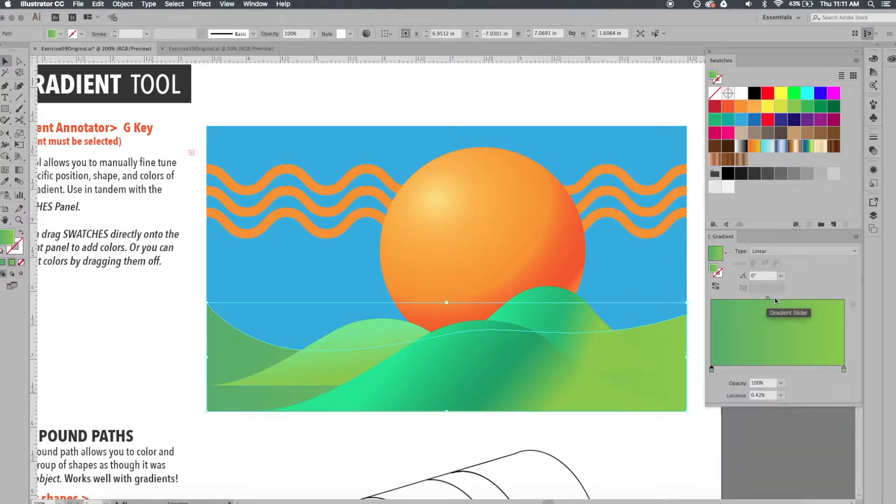
left_click(493, 445)
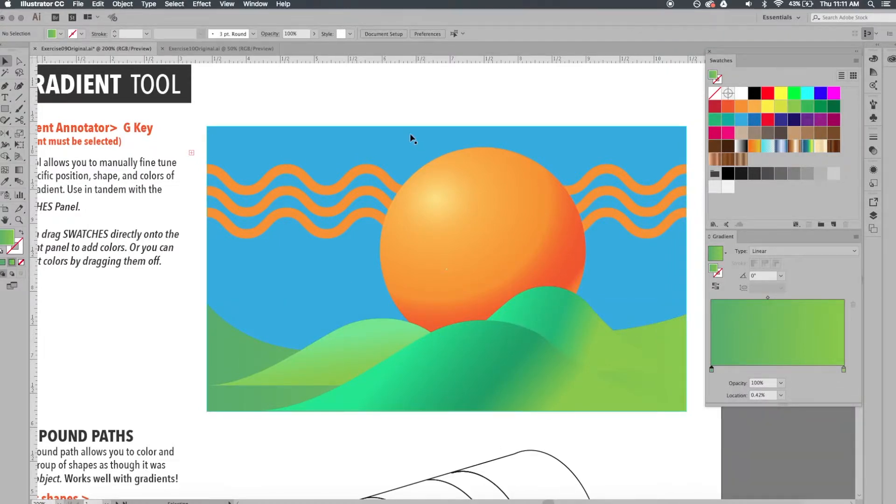
Fill the sky rectangle with a linear gradient that uses the sky-blue swatch for both its start and end stops
left_click(378, 139)
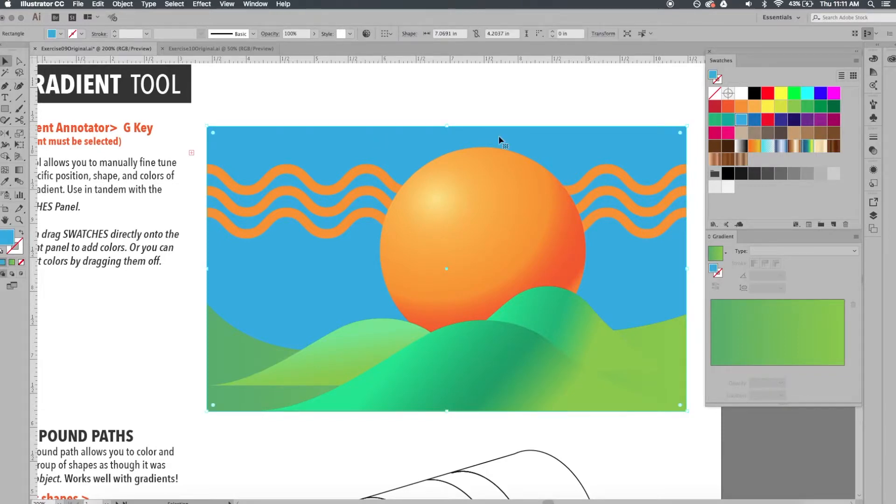
mouse_move(746, 141)
left_mouse_down()
mouse_move(796, 304)
mouse_move(840, 391)
mouse_move(814, 371)
mouse_move(844, 372)
left_mouse_up()
left_click(845, 370)
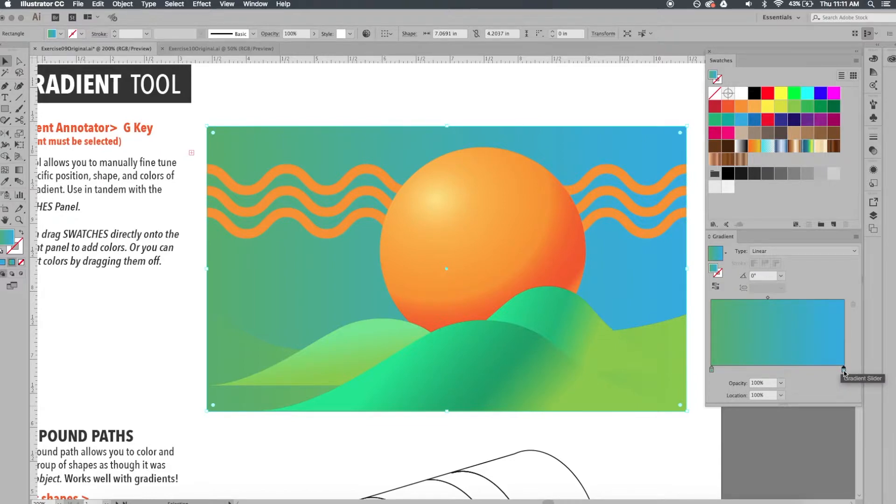
left_click_drag(845, 371, 720, 427)
left_click_drag(752, 370, 711, 371)
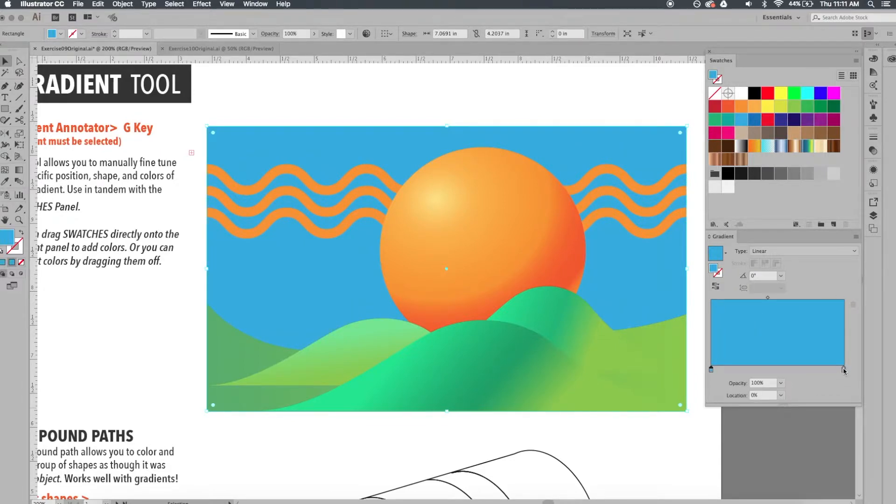
Darken the sky gradient's end stop to about 70% brightness in HSB and add a blue stop near the middle
double_click(844, 369)
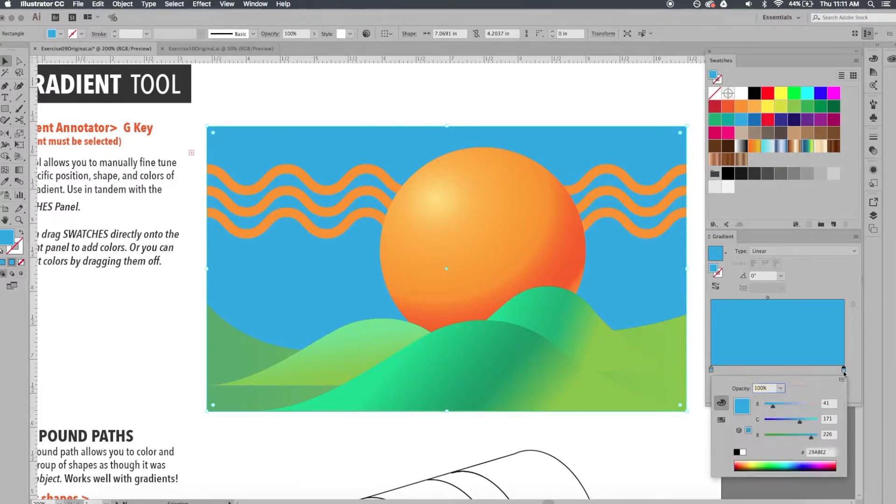
left_click(843, 379)
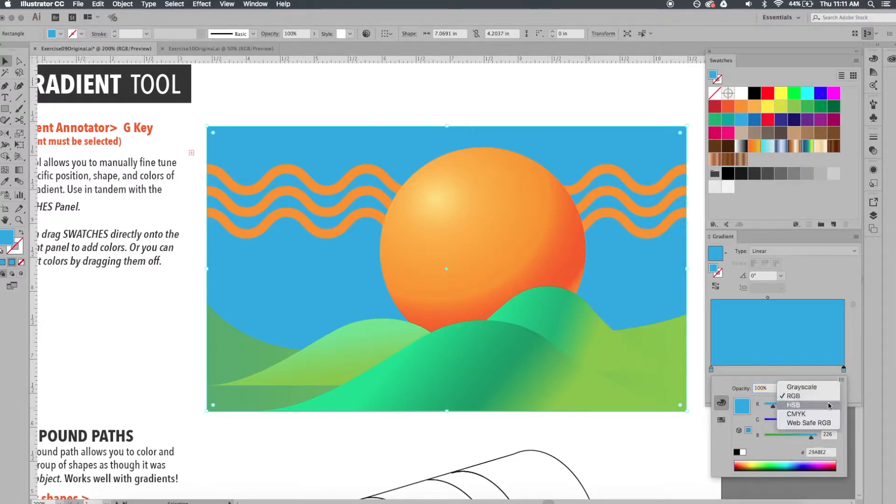
left_click(797, 409)
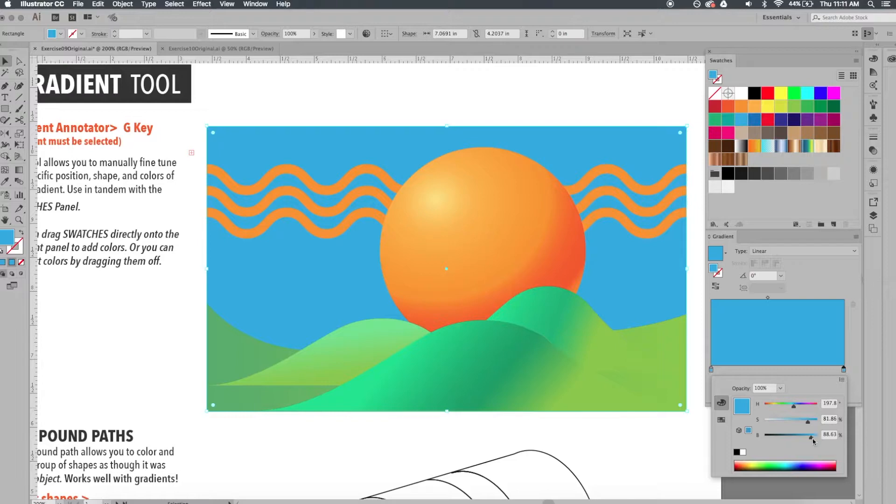
left_click_drag(813, 440, 802, 439)
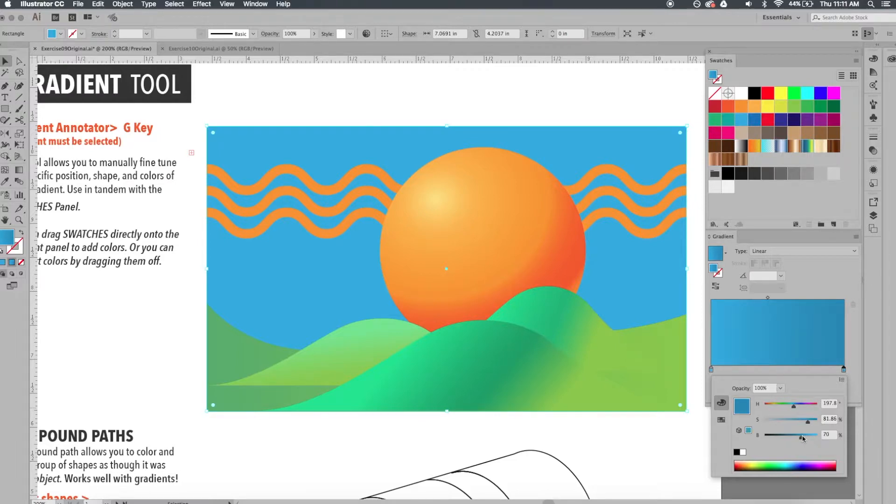
left_click(759, 370)
left_click_drag(759, 369, 766, 369)
Lighten the sky gradient's starting stop in HSB to about 35% saturation and 99% brightness
left_click(712, 370)
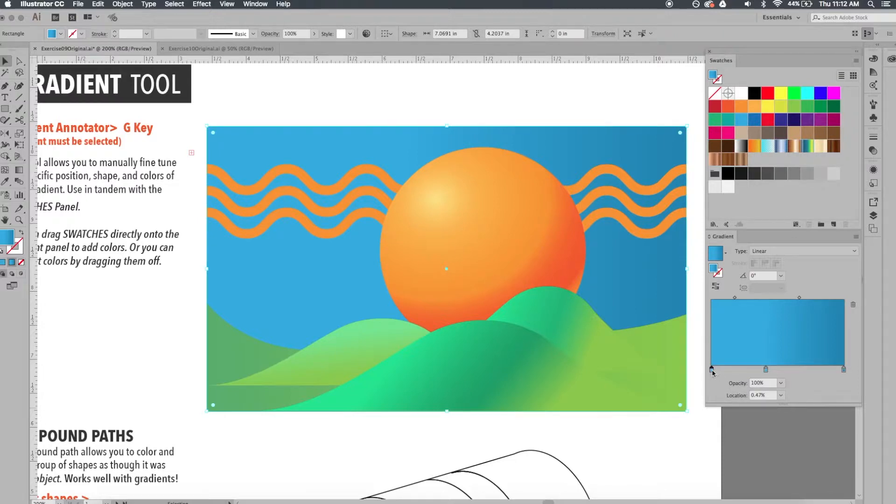
double_click(712, 370)
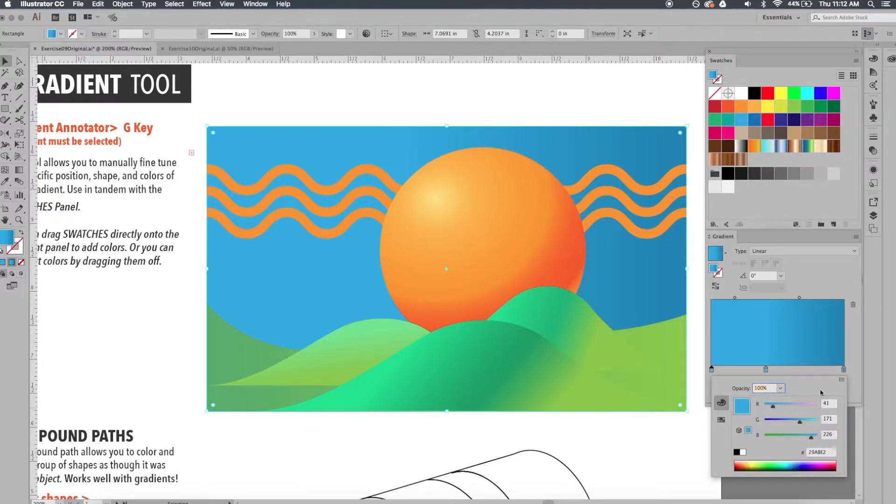
left_click(842, 380)
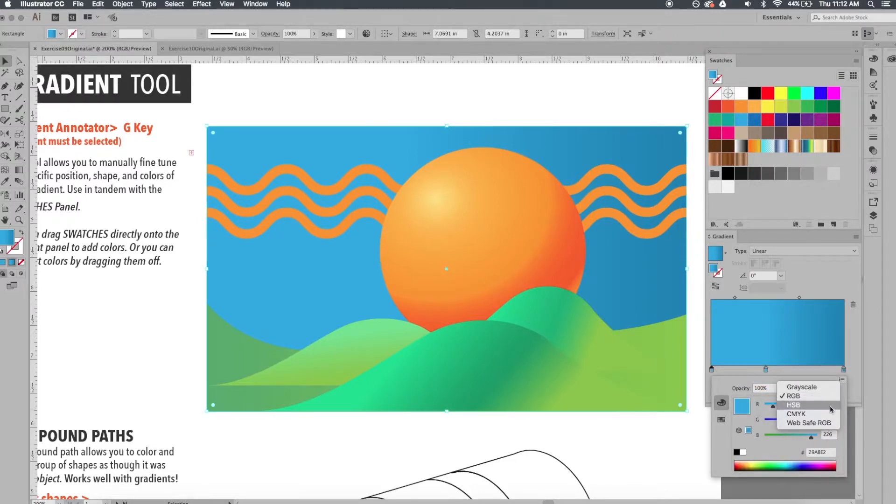
left_click(831, 409)
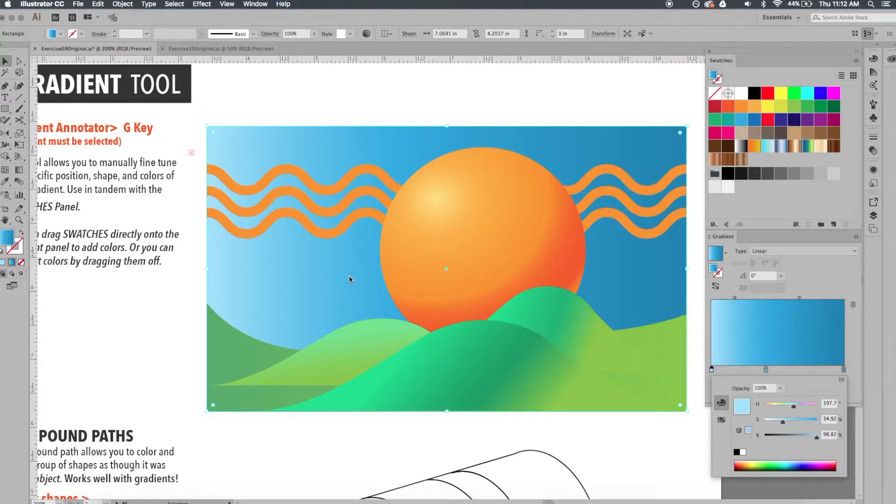
Redraw the sky gradient upward at about 82.9°, shift its middle stop toward the dark end, and deselect the sky
key("g")
left_click_drag(337, 352, 366, 136)
mouse_move(450, 276)
left_click_drag(450, 277, 458, 222)
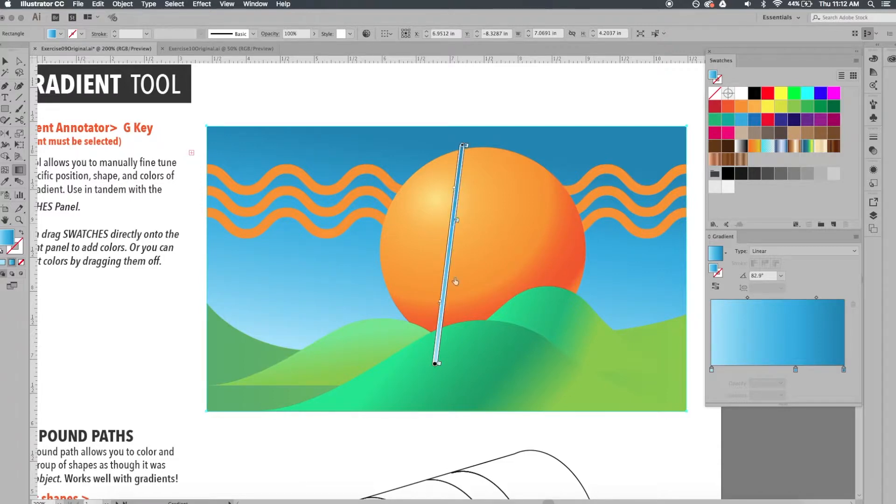
key("v")
left_click(392, 98)
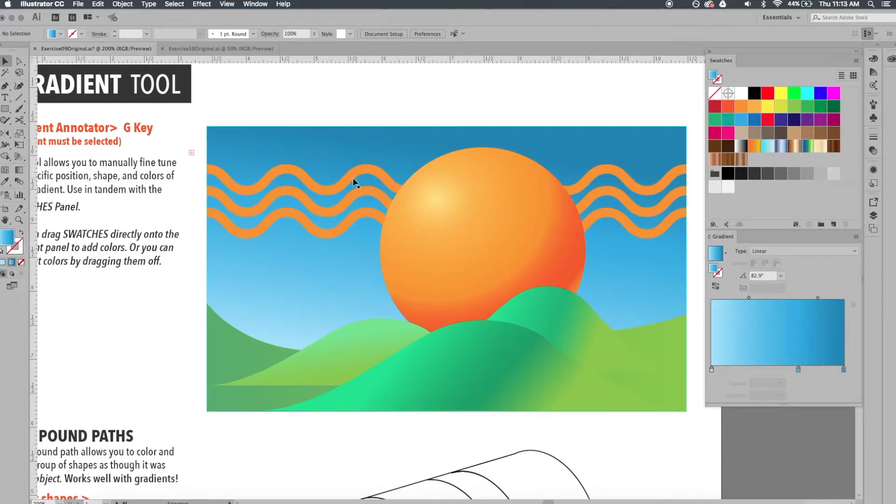
Give the top wavy line's stroke a linear gradient with the R=247 G=147 B=30 orange at the start, middle and end
left_click(377, 174)
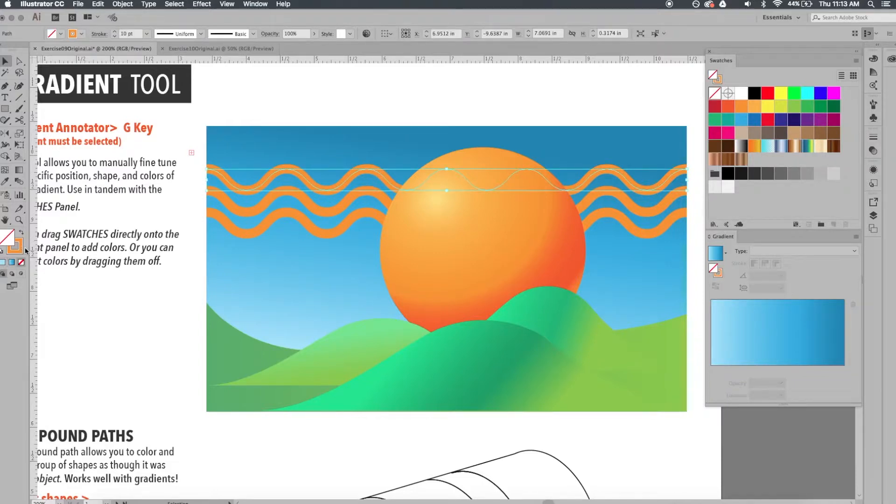
left_click(721, 278)
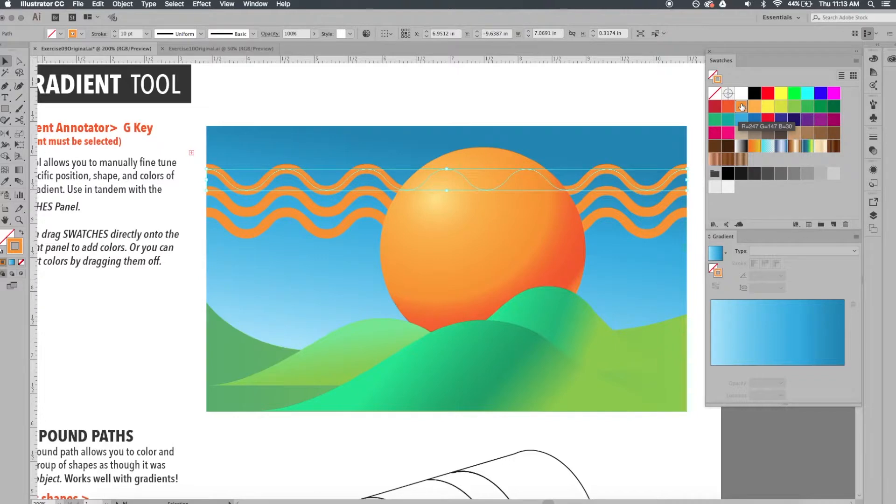
mouse_move(742, 107)
left_mouse_down()
mouse_move(770, 255)
mouse_move(808, 336)
mouse_move(801, 369)
mouse_move(834, 390)
mouse_move(844, 369)
left_mouse_up()
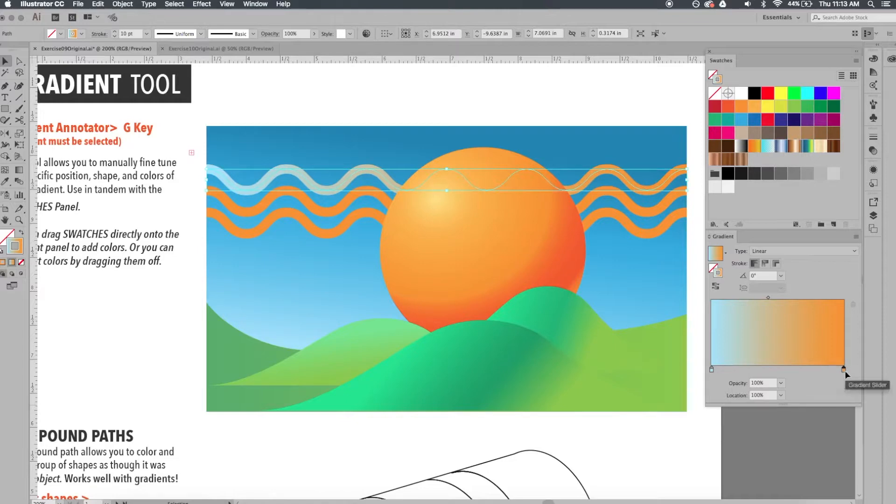
left_click(776, 370)
left_click(756, 371)
left_click_drag(757, 370, 712, 370)
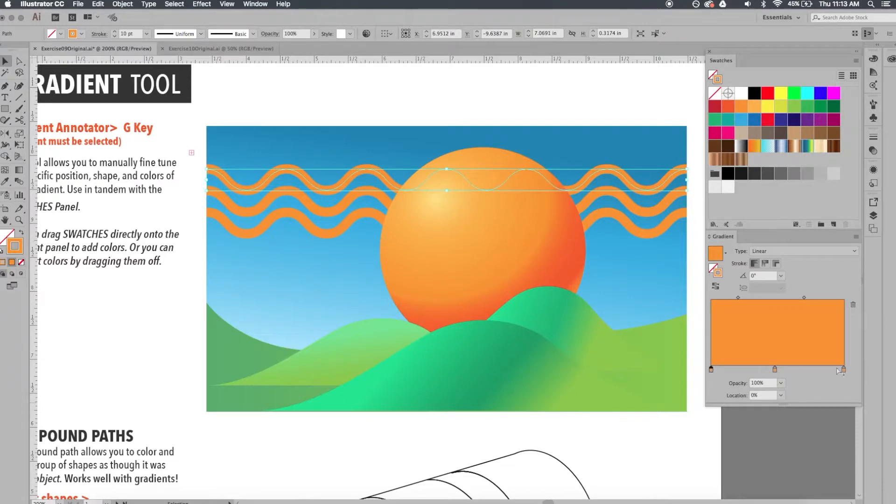
Centre the middle stop of the wavy line's stroke gradient at about 50% and set its opacity to 0%
left_click_drag(775, 370, 778, 371)
left_click(781, 383)
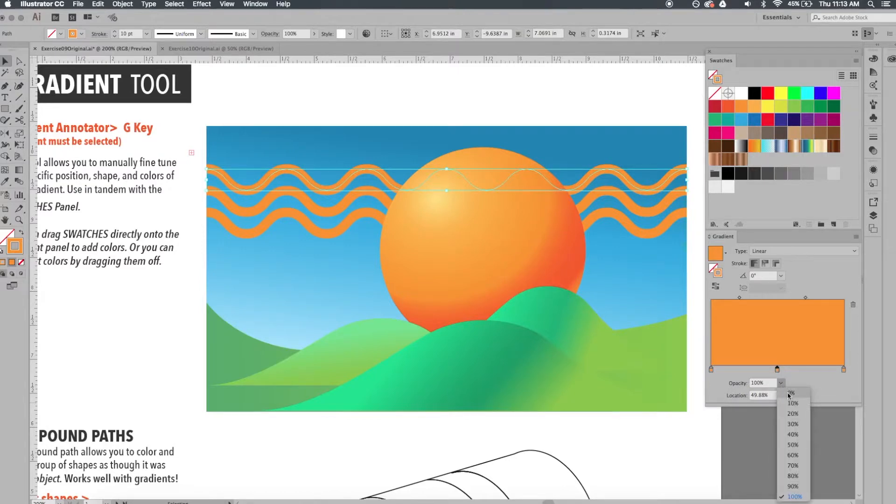
left_click(790, 394)
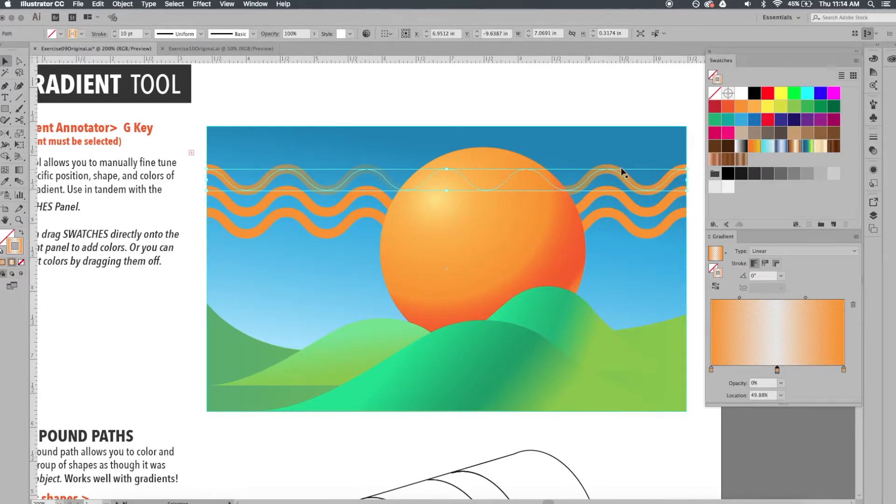
Move the transparent stop of the wavy line's stroke gradient to a location of about 65%
key("g")
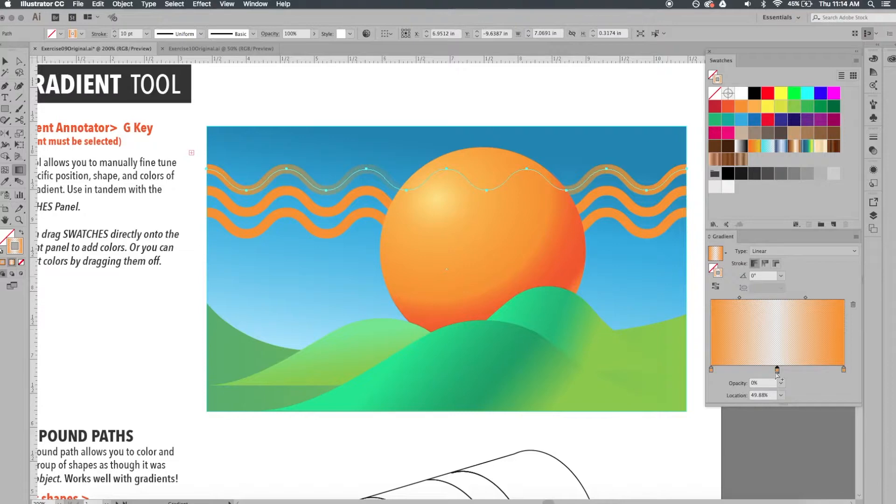
left_click_drag(779, 371, 792, 372)
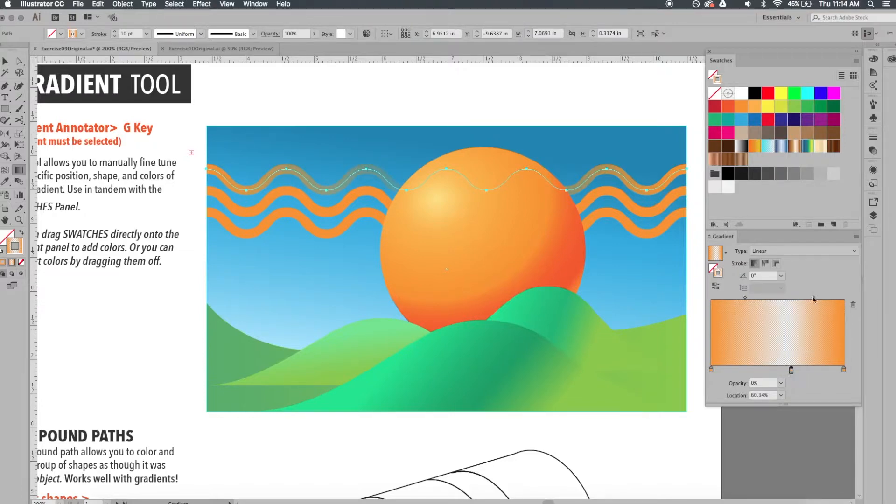
left_click_drag(791, 372, 798, 371)
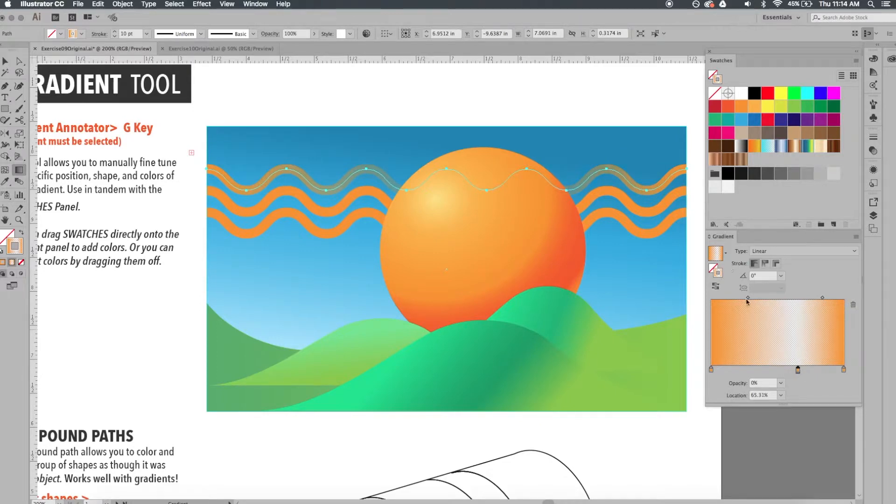
Bound the transparent section of the wavy line's stroke gradient with stops near 70.3% and 53.8%, and set the first midpoint to about 64%
left_click_drag(747, 298, 763, 297)
left_click_drag(798, 370, 804, 370)
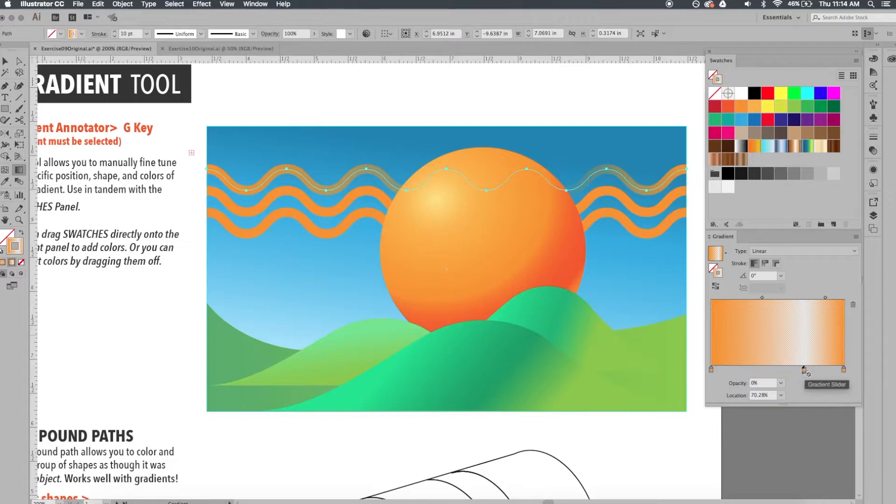
left_click_drag(804, 370, 777, 370)
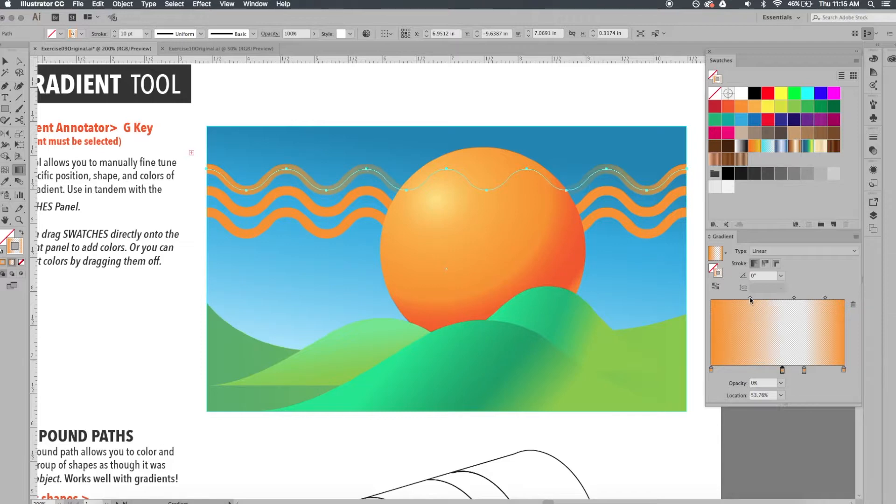
left_click_drag(750, 299, 757, 298)
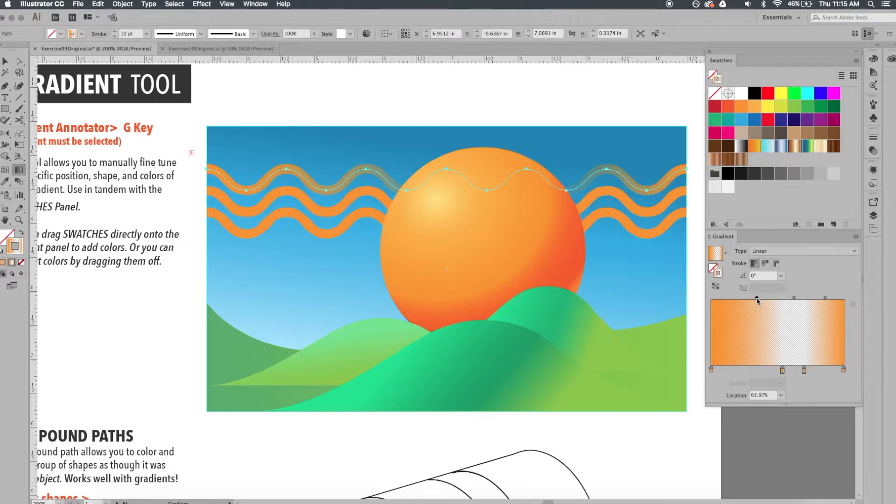
key("v")
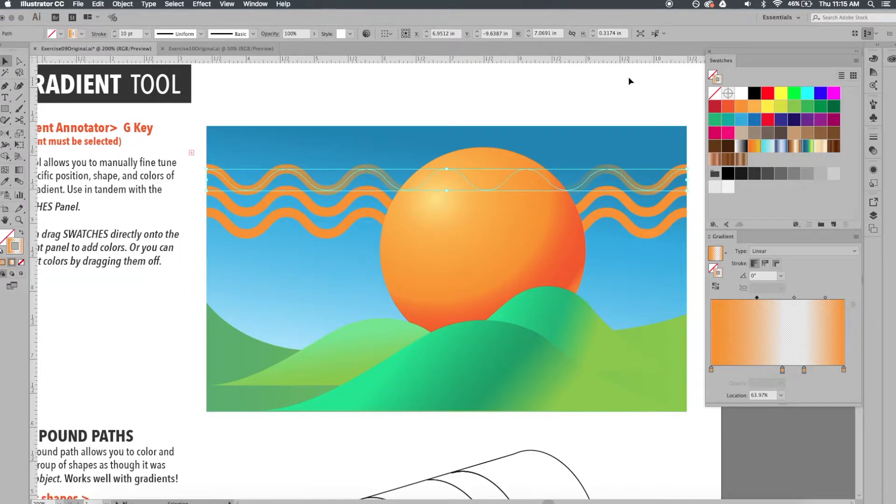
left_click(629, 79)
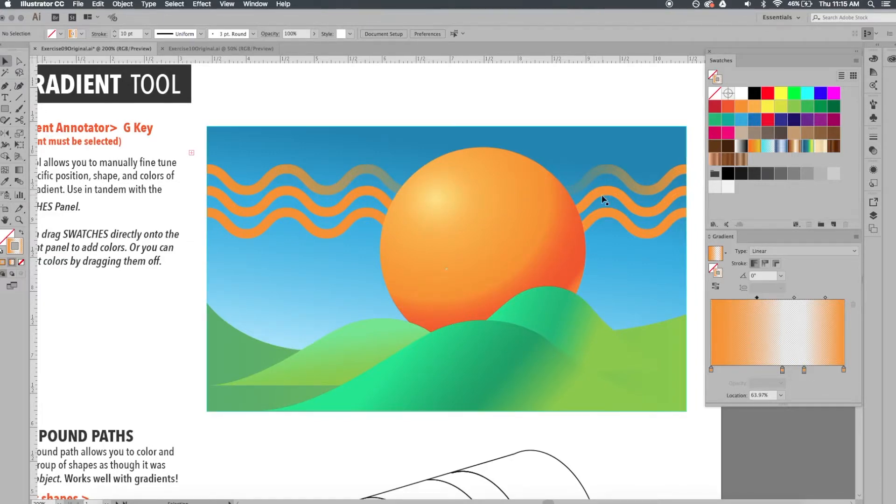
Copy the top wavy line's fading stroke gradient onto the two wavy lines below with the Eyedropper, and deselect everything
left_click(605, 173)
left_click(603, 173)
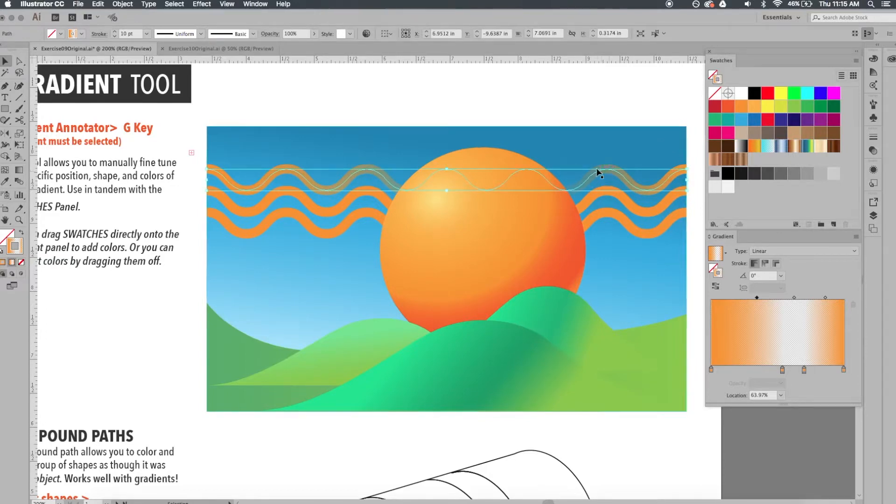
key("i")
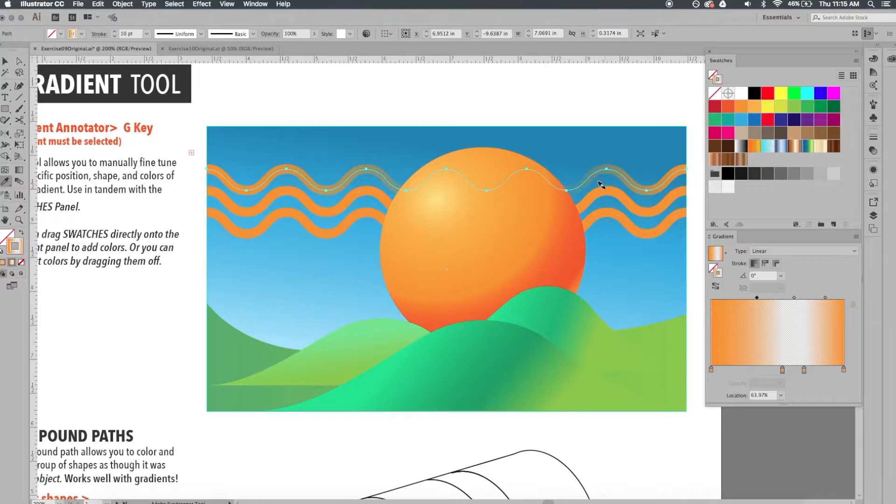
left_click(601, 187)
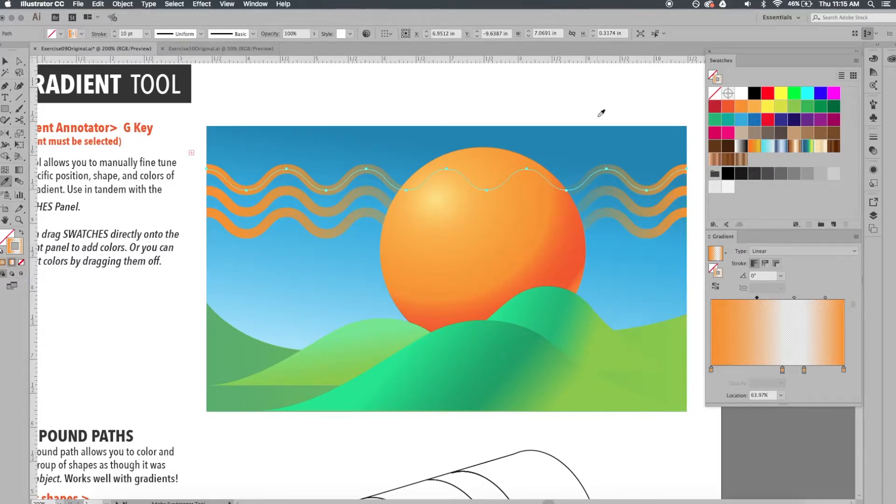
key("v")
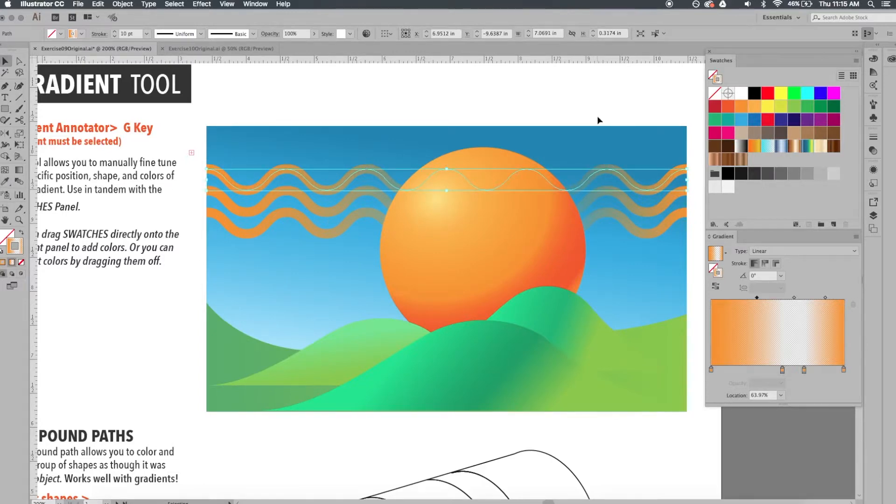
left_click(602, 111)
Open the Metals gradient swatch library for the cylinder drawing and place it beside the existing swatches, clear of the artwork
left_click_drag(583, 135, 599, 144)
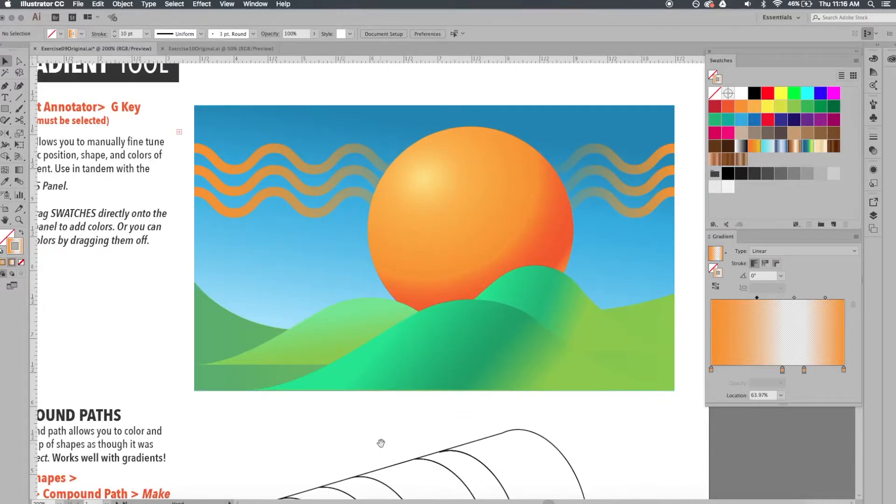
left_click_drag(380, 442, 439, 305)
mouse_move(440, 379)
left_mouse_down()
mouse_move(461, 292)
mouse_move(451, 252)
left_mouse_up()
mouse_move(464, 403)
left_mouse_down()
mouse_move(447, 381)
mouse_move(459, 391)
left_mouse_up()
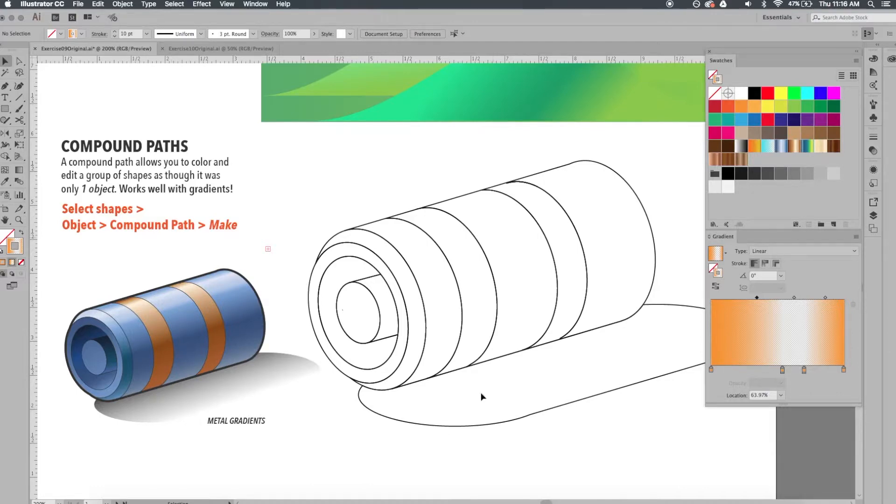
left_click(716, 226)
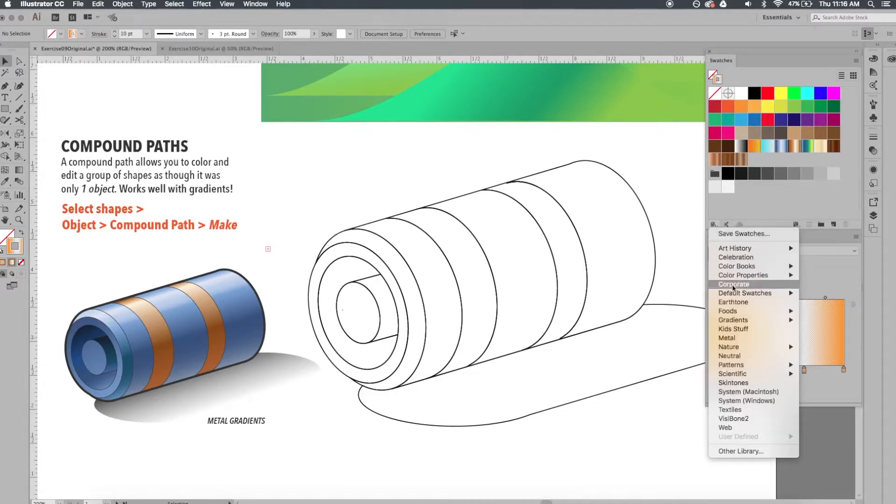
mouse_move(742, 322)
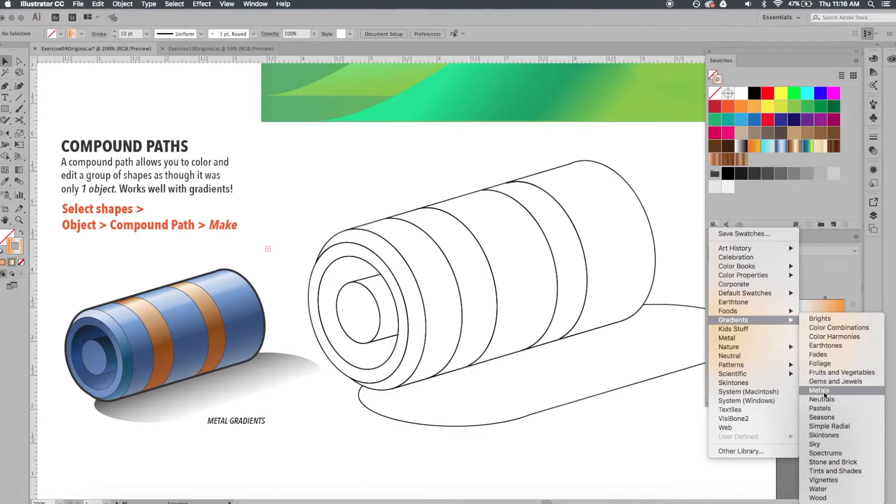
left_click(819, 391)
left_click_drag(604, 188, 701, 70)
left_click_drag(660, 120, 655, 160)
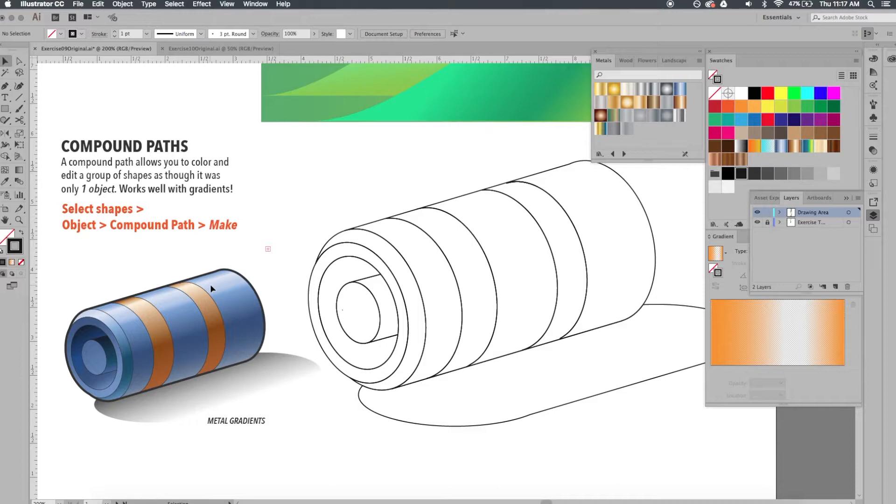
Apply the Copper metal gradient to the cylinder's two bands and swap it from stroke to fill
left_click(403, 214)
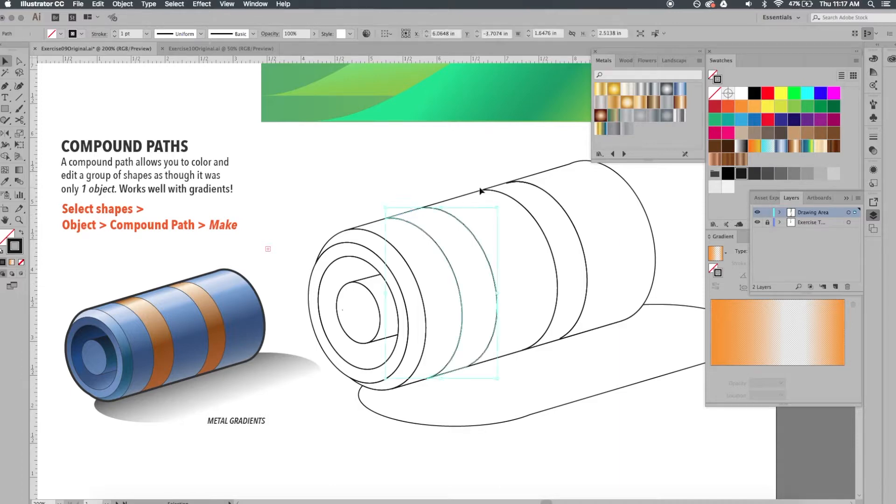
left_click(501, 189, "shift")
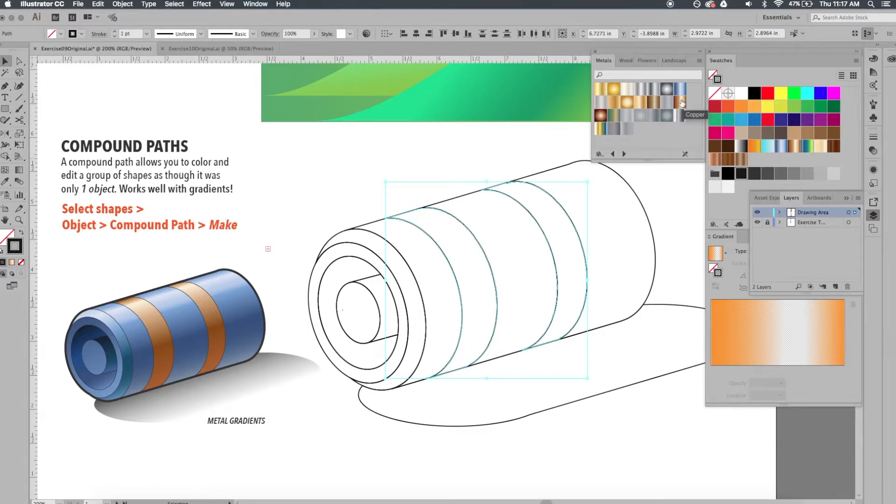
left_click(681, 102)
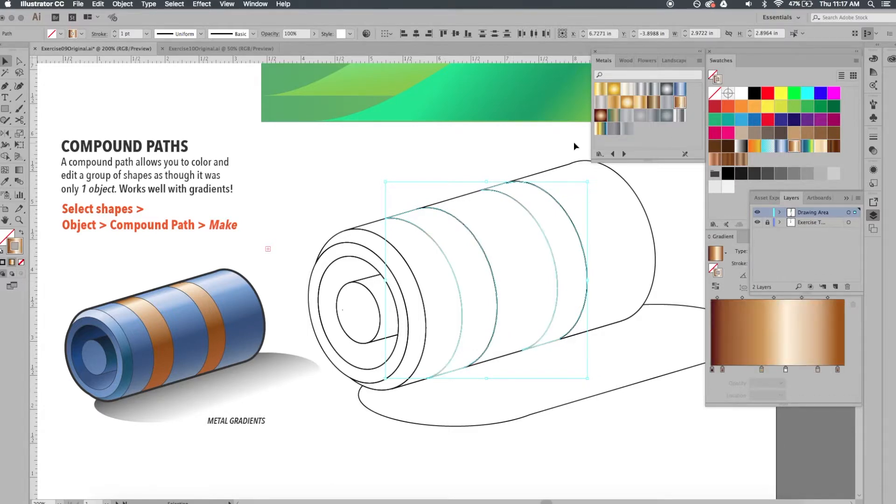
left_click(22, 235)
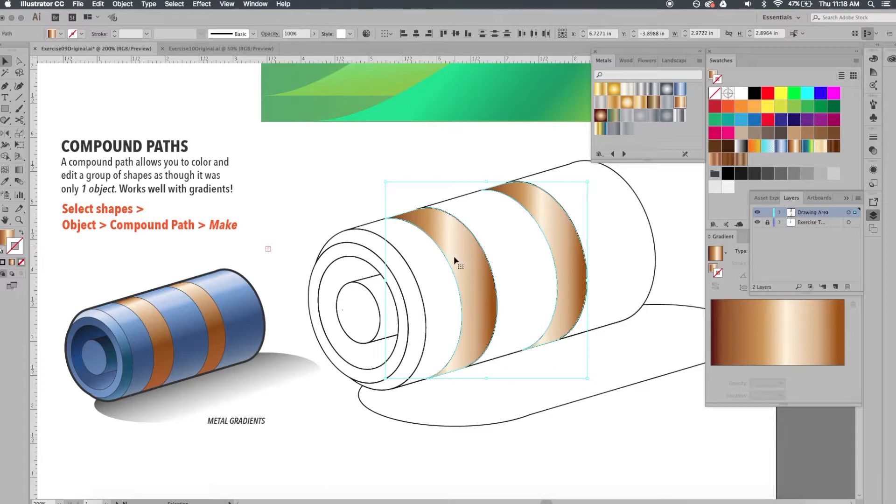
Give both bands a copper gradient stroke as well, and redraw their fill gradients diagonally upward from the lower edge
key("g")
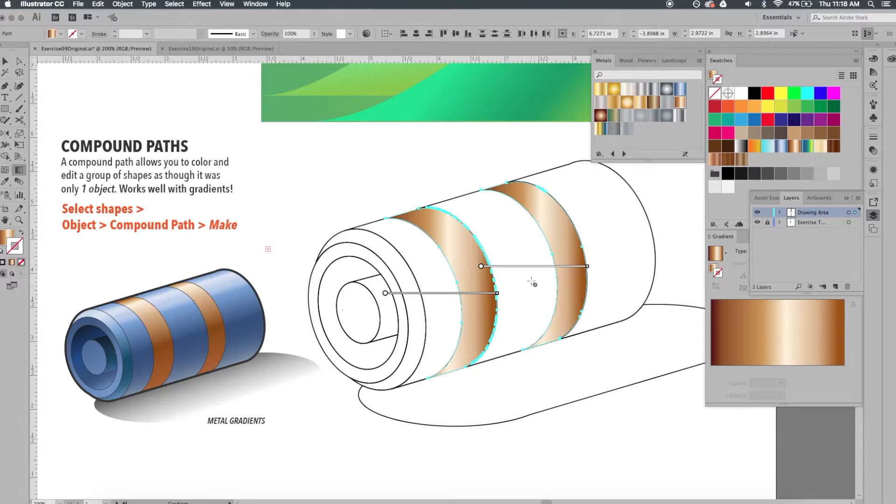
left_click(795, 304)
left_click(782, 276)
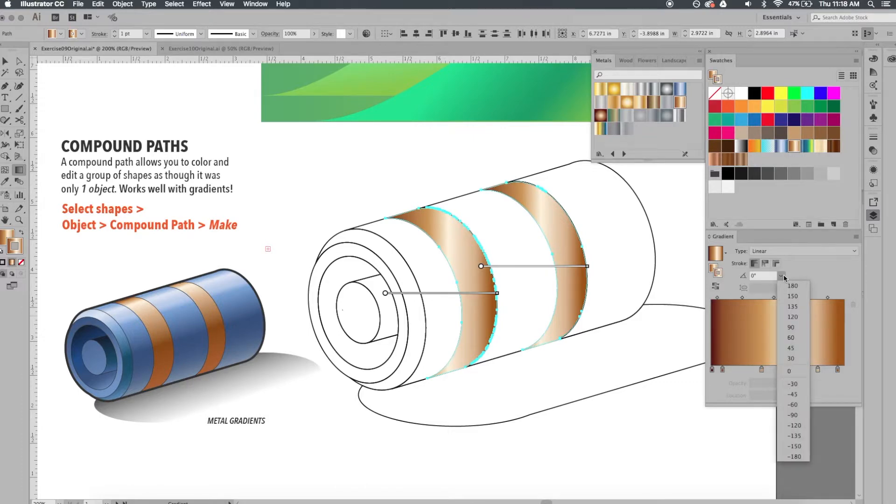
left_click_drag(499, 244, 583, 309)
left_click_drag(502, 294, 479, 374)
mouse_move(487, 349)
left_mouse_down()
mouse_move(530, 296)
mouse_move(507, 322)
mouse_move(412, 187)
mouse_move(357, 202)
mouse_move(374, 201)
mouse_move(448, 277)
mouse_move(481, 329)
left_mouse_up()
mouse_move(538, 275)
left_mouse_down()
mouse_move(456, 207)
mouse_move(537, 267)
left_mouse_up()
left_click_drag(492, 231, 504, 212)
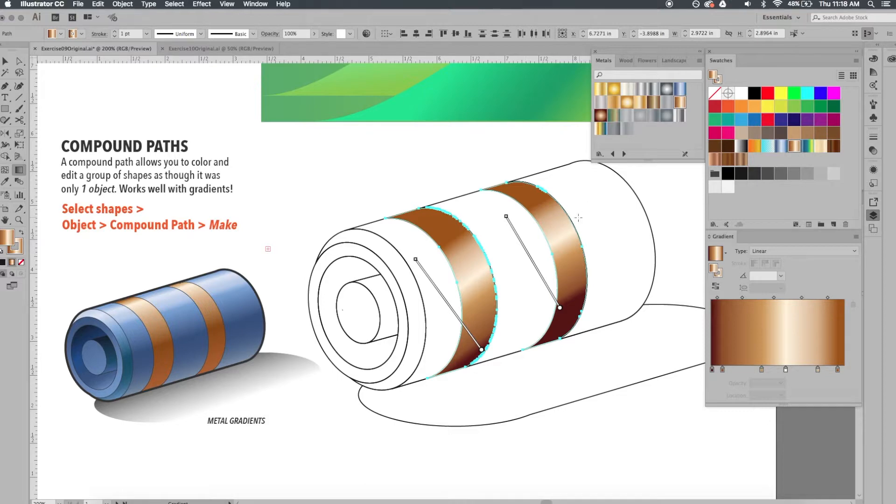
Combine the cylinder's two copper bands into one compound path
key("v")
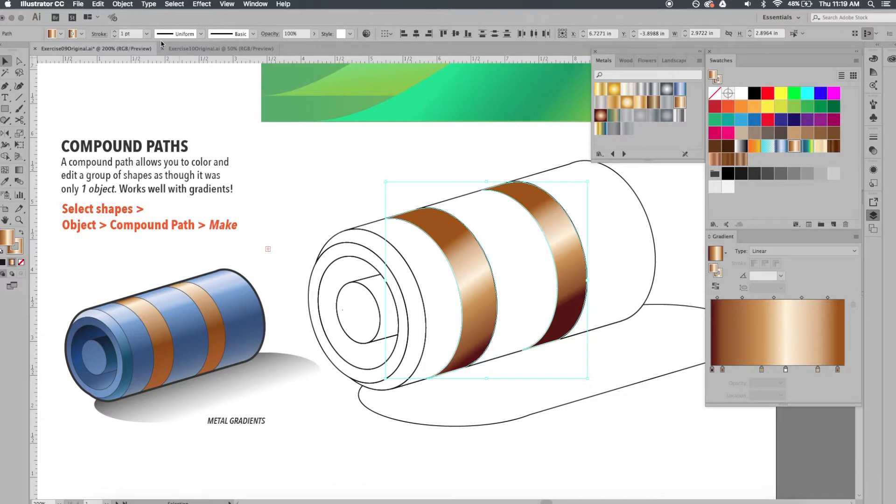
left_click(123, 4)
mouse_move(155, 300)
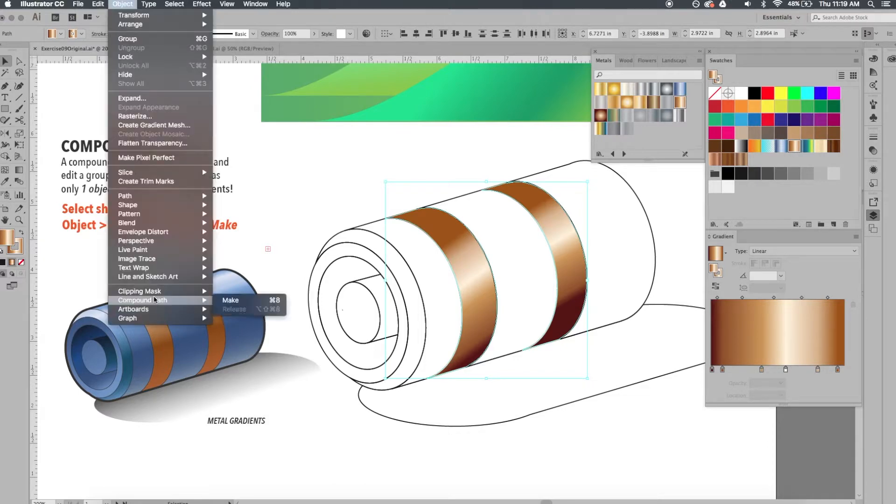
left_click(234, 300)
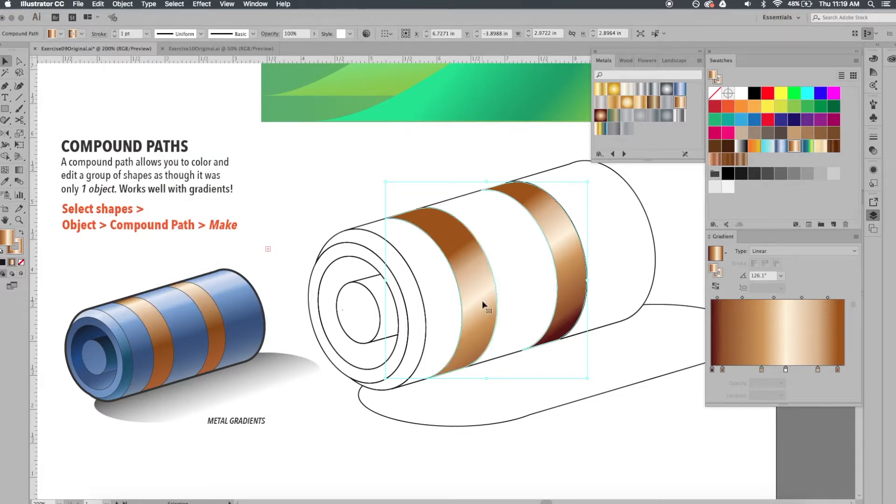
Redraw a single gradient across both bands from the cylinder's lower edge to its upper edge, angled at about 108.9°
key("g")
mouse_move(534, 347)
left_mouse_down()
mouse_move(425, 196)
mouse_move(466, 171)
left_mouse_up()
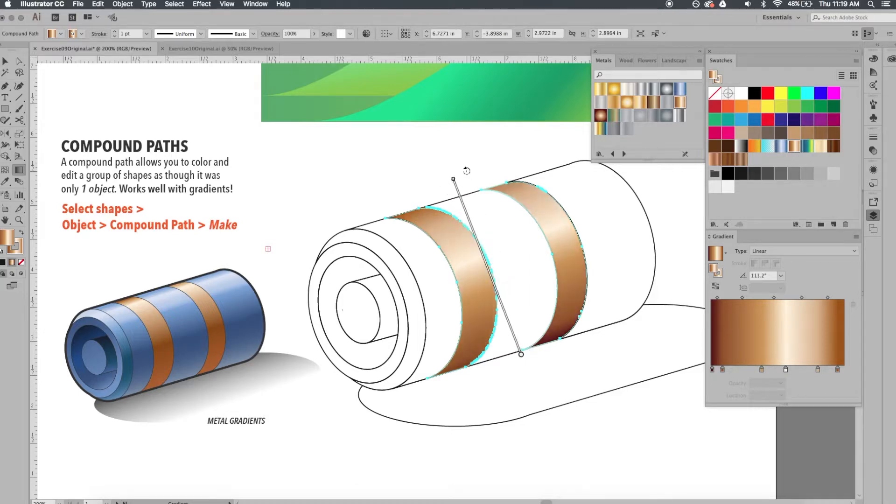
mouse_move(454, 180)
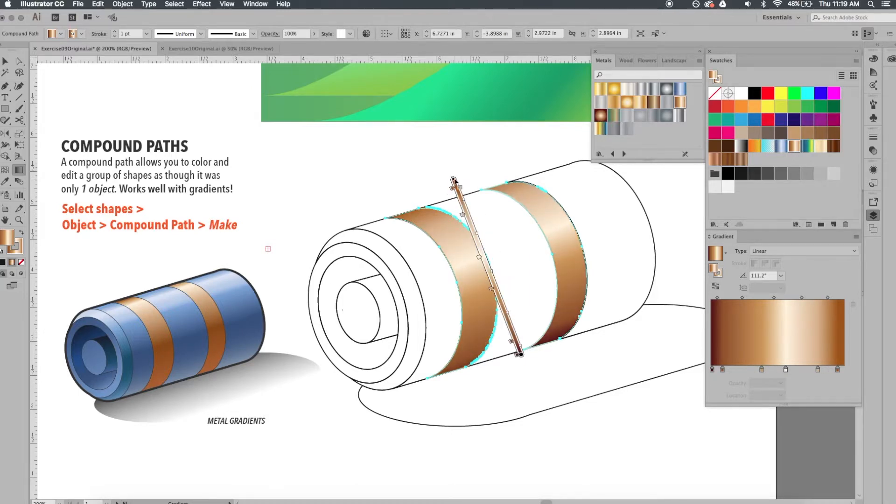
left_click_drag(454, 179, 459, 194)
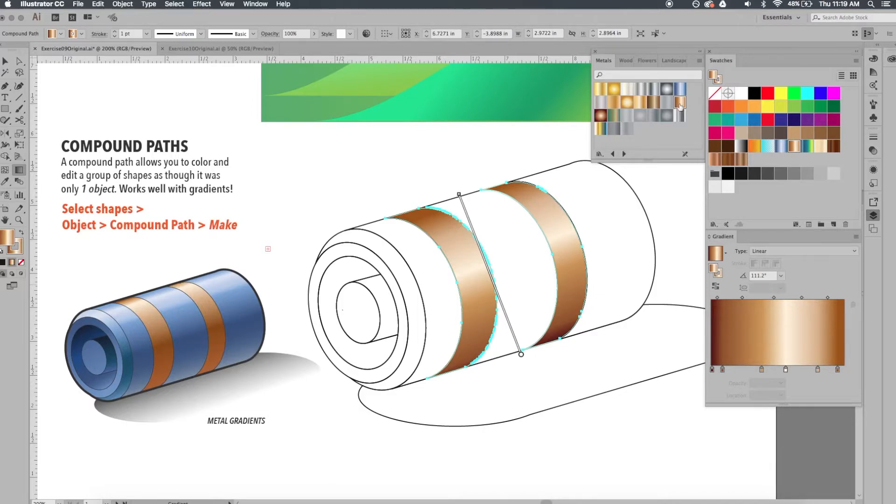
mouse_move(522, 355)
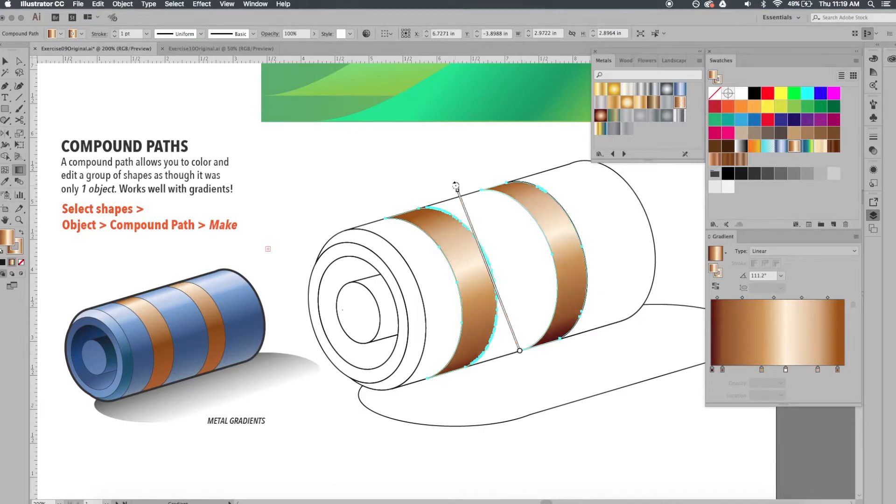
left_click_drag(457, 186, 462, 196)
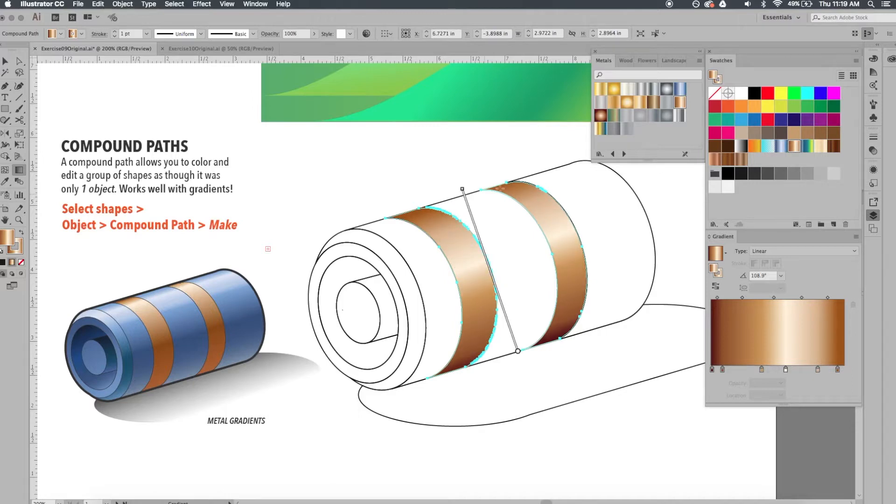
Move the bands' cream highlight stop toward the upper edge and the dark maroon stop slightly inward from the lower edge
left_click_drag(469, 221, 455, 201)
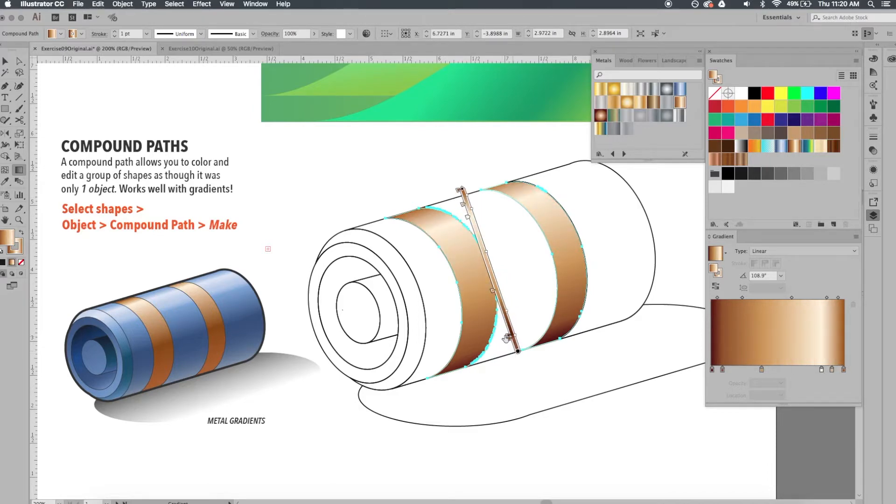
left_click_drag(509, 338, 506, 328)
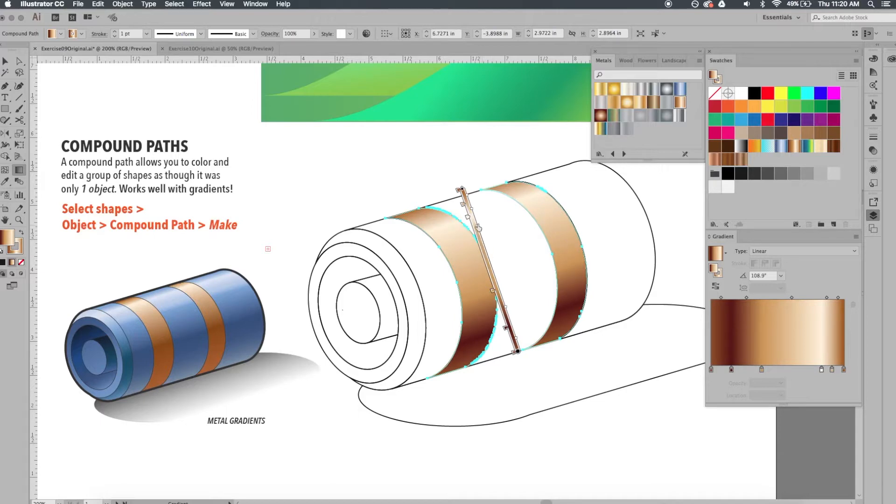
left_click_drag(478, 228, 477, 226)
left_click_drag(506, 328, 508, 333)
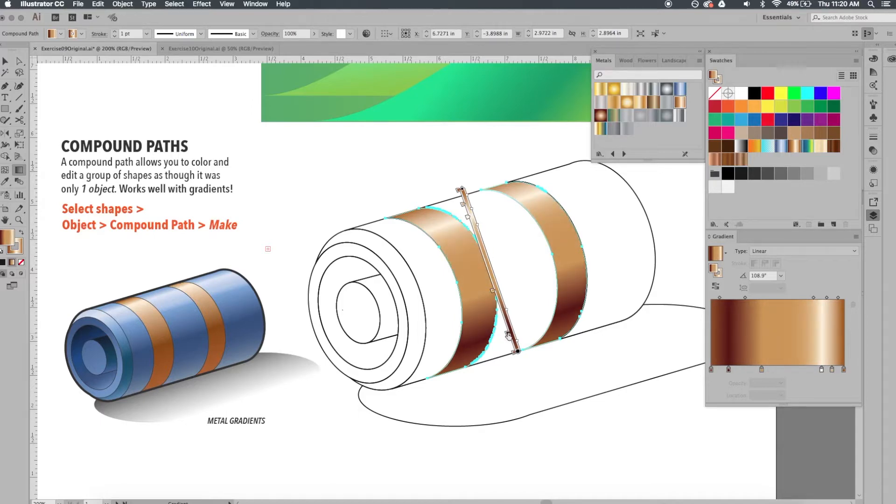
Replace the bands' tan gradient stop with one nearer the cream highlight, and shift the maroon-to-tan midpoint toward the maroon
left_click_drag(494, 293, 501, 312)
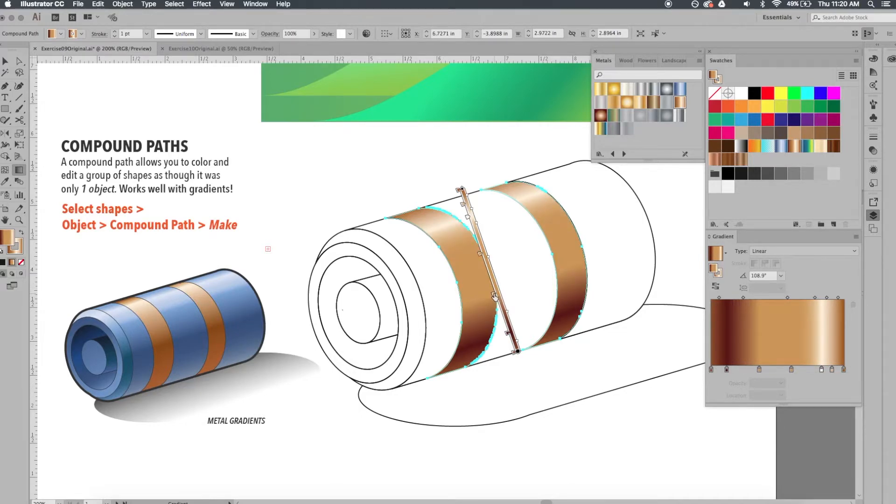
left_click_drag(495, 295, 444, 320)
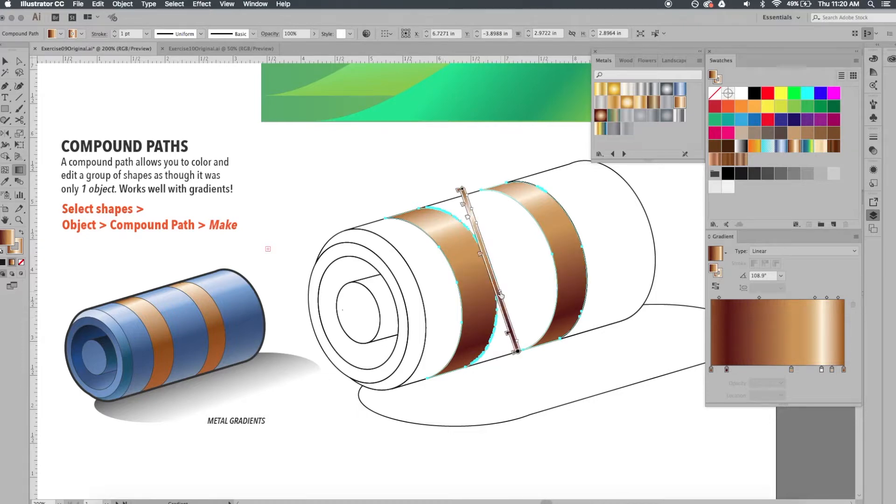
left_click_drag(501, 295, 505, 306)
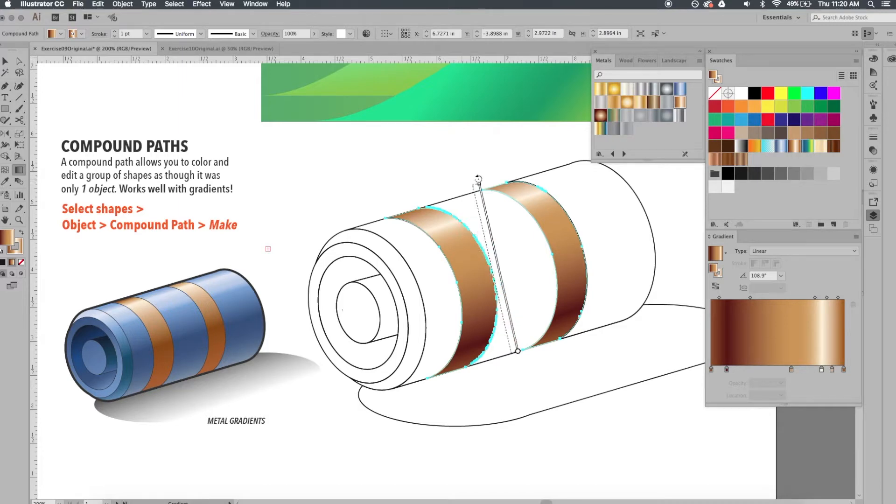
Tilt the copper bands' gradient to about 107.9°, move the tan stop slightly toward the maroon, and nudge the brown stop closer to the upper edge
left_click_drag(461, 181, 466, 192)
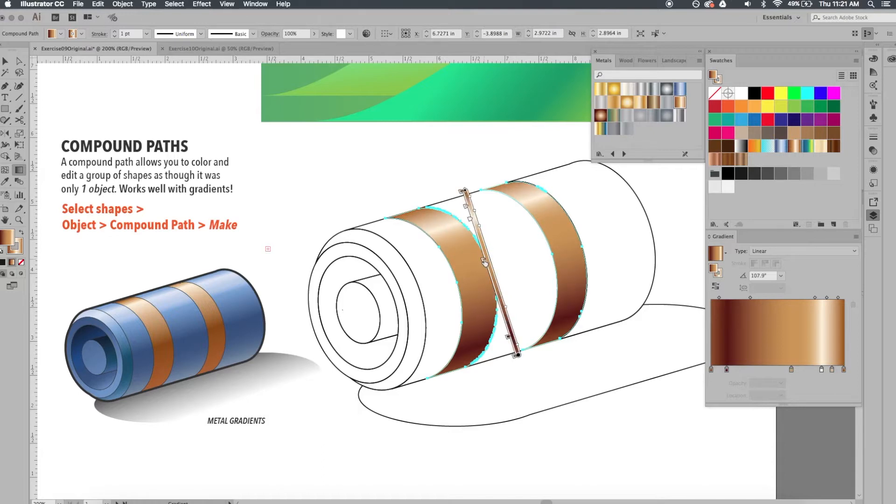
left_click_drag(484, 257, 487, 273)
left_click_drag(467, 207, 464, 195)
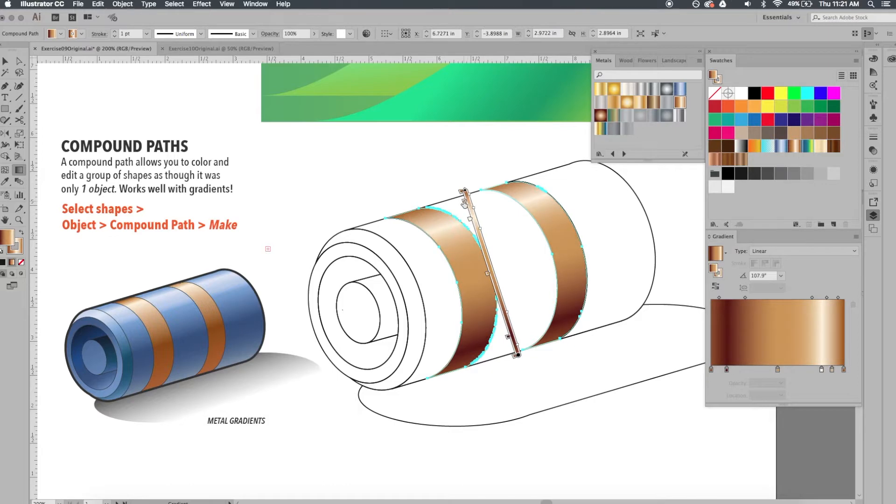
left_click_drag(489, 278, 486, 269)
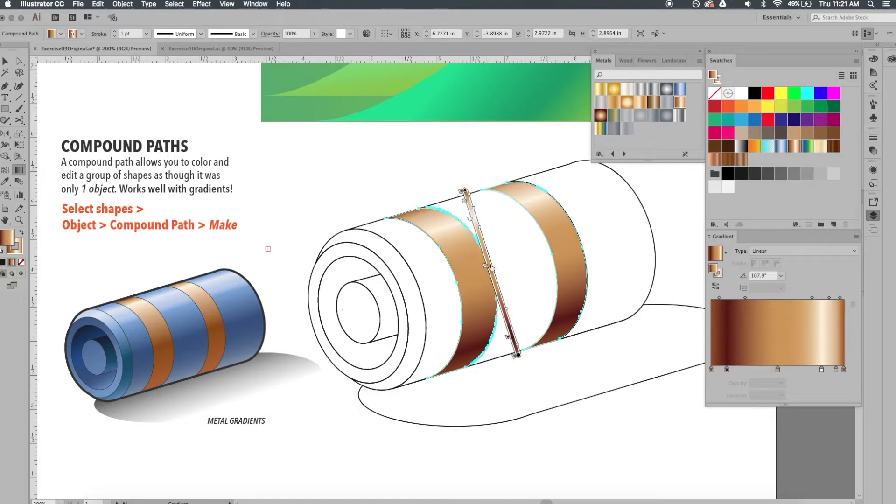
key("v")
left_click(417, 140)
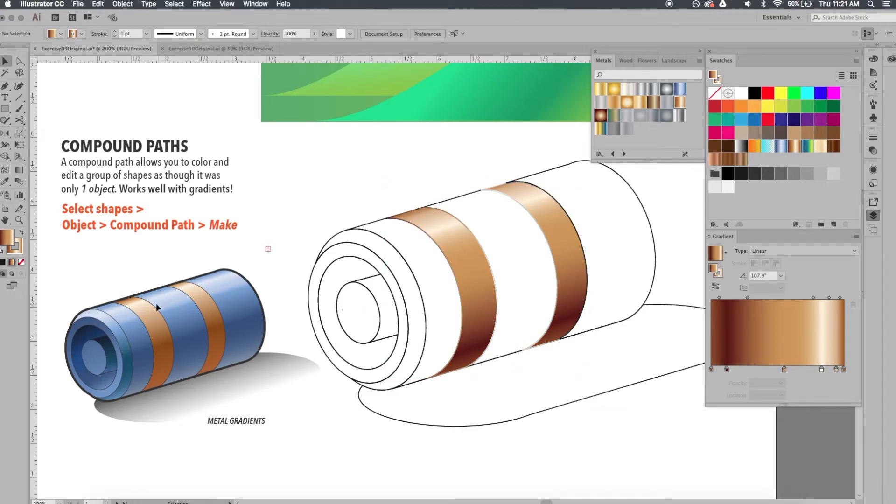
Combine the three unfilled sections of the cylinder body, between and beside the copper bands, into one compound path
left_click(379, 224)
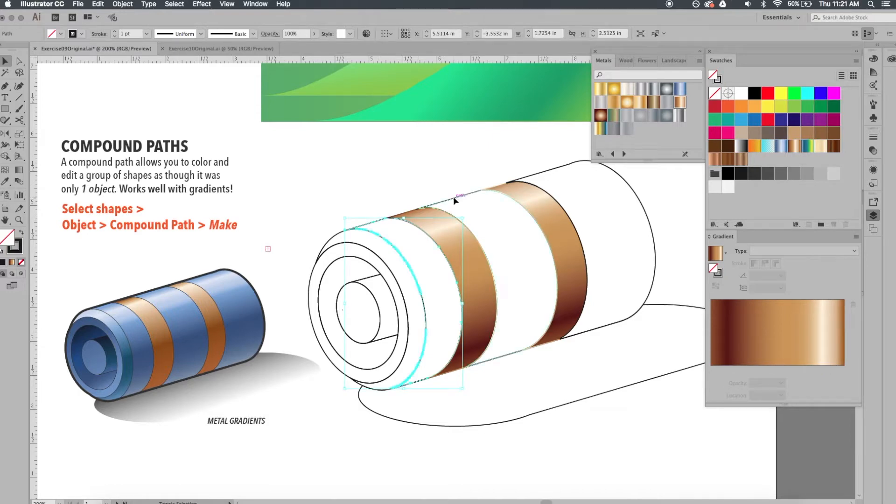
left_click(535, 177, "shift")
left_click(535, 173, "shift")
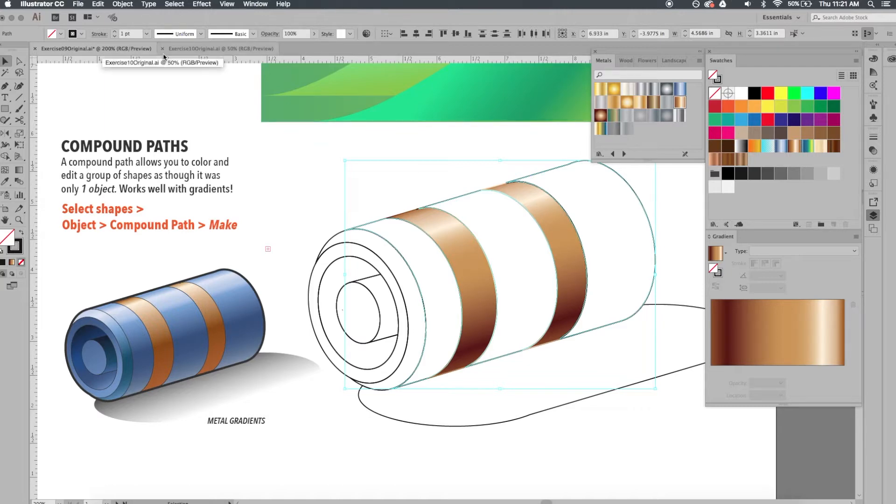
left_click(122, 4)
mouse_move(179, 300)
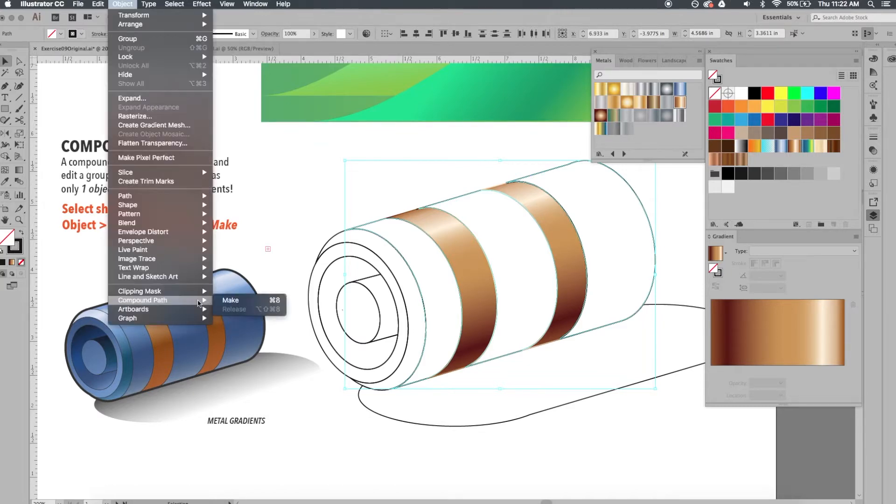
left_click(230, 302)
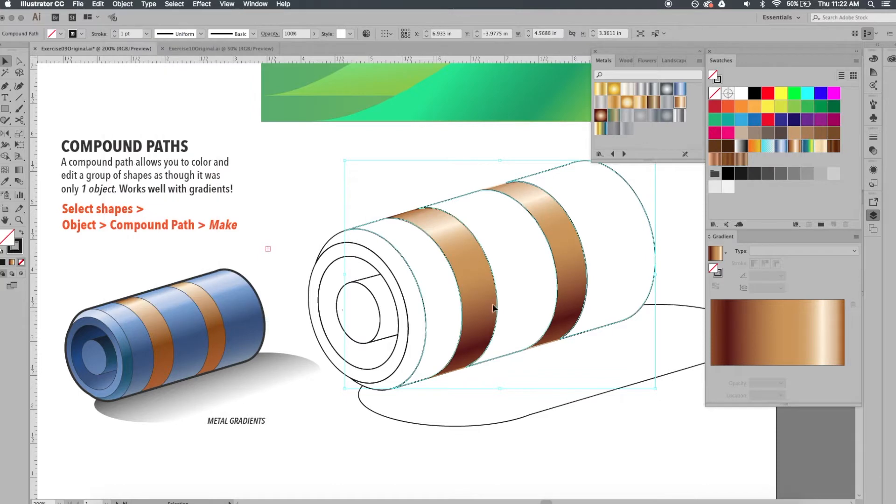
Fill the body sections with the blue metal gradient from the Metals library and set their stroke to None
left_click(681, 90)
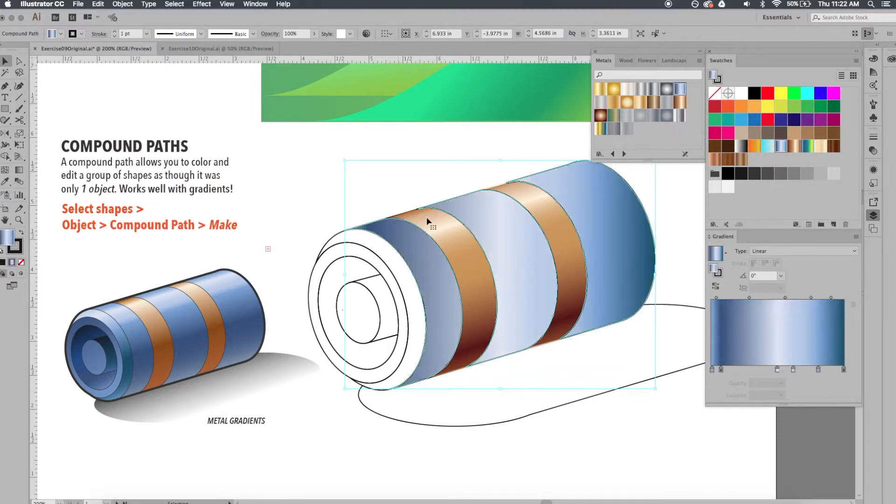
left_click(82, 34)
left_click(2, 50)
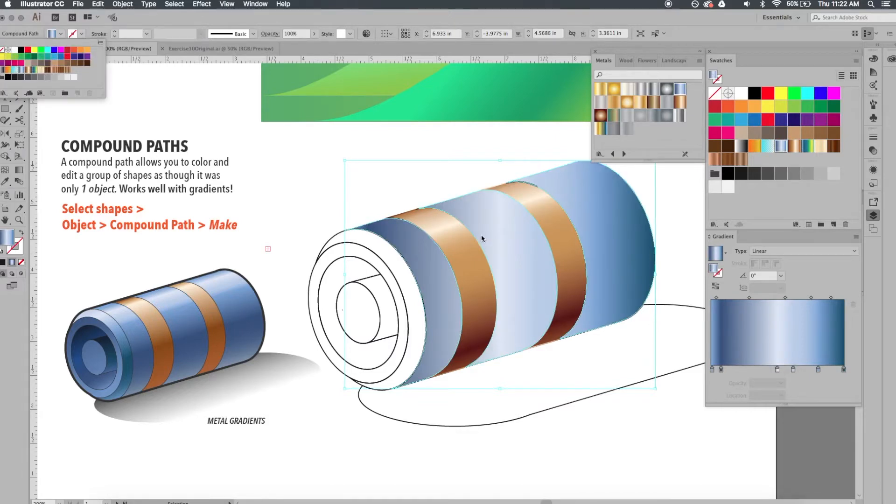
left_click(481, 234)
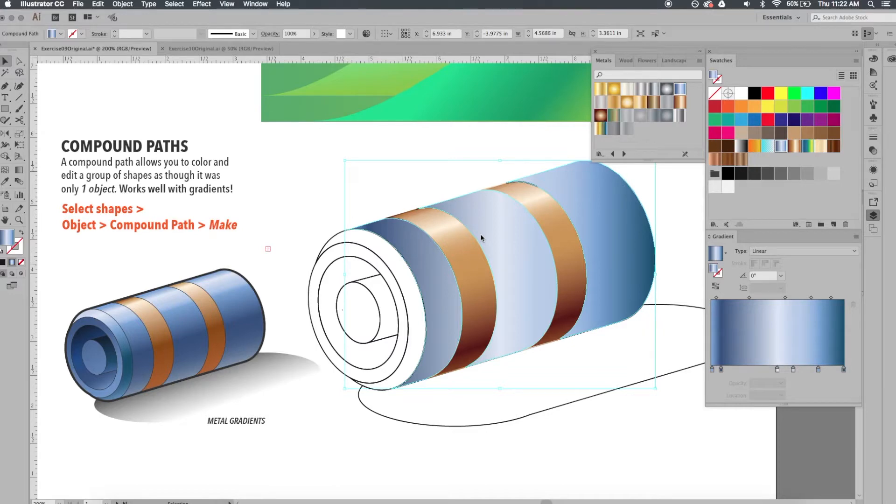
Redraw the blue gradient across the body from upper to lower edge at about -72.5°, and reverse its colours
key("g")
left_click_drag(464, 197, 512, 353)
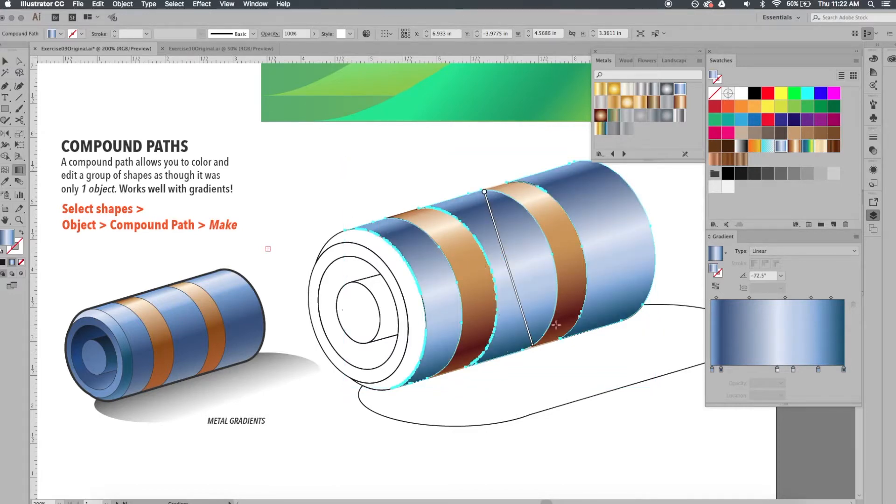
left_click(719, 290)
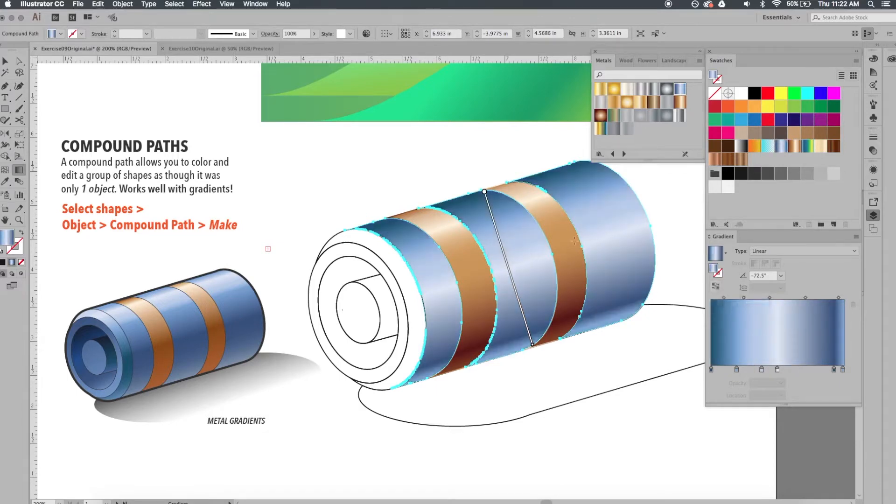
Shift the body gradient's light blue and white stops toward the upper edge, remove the stop between them, and move the navy stop slightly inward
left_click_drag(489, 224, 482, 198)
mouse_move(498, 253)
left_mouse_down()
mouse_move(481, 201)
mouse_move(486, 213)
mouse_move(342, 224)
left_mouse_up()
left_click_drag(504, 272, 487, 216)
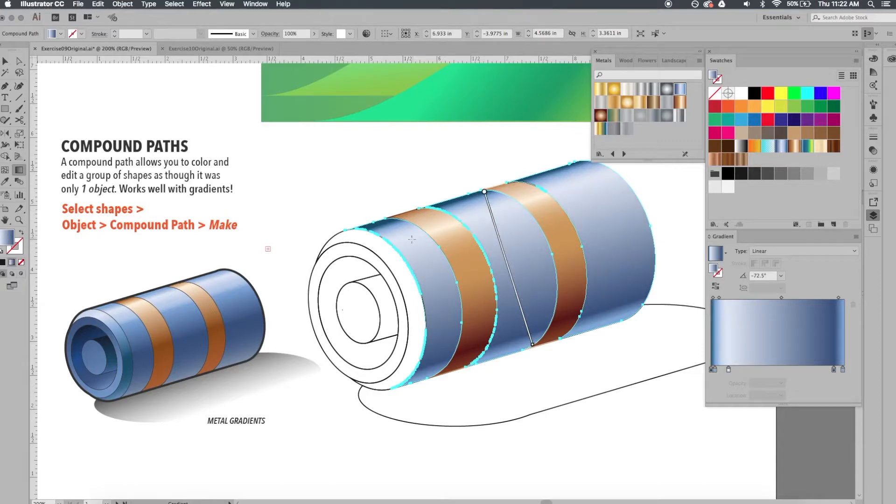
left_click_drag(488, 215, 488, 217)
left_click_drag(527, 337, 525, 330)
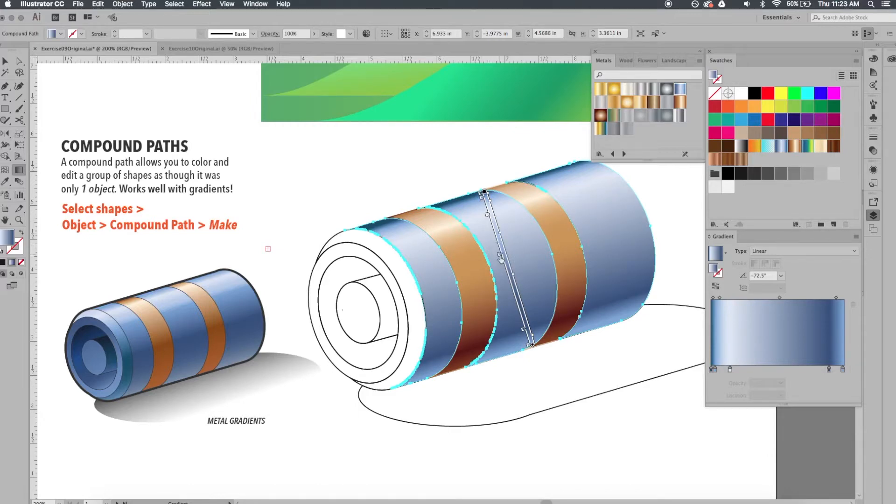
Add a medium blue stop near the middle of the body gradient and pull the midpoint before it toward the white highlight
left_click(507, 277)
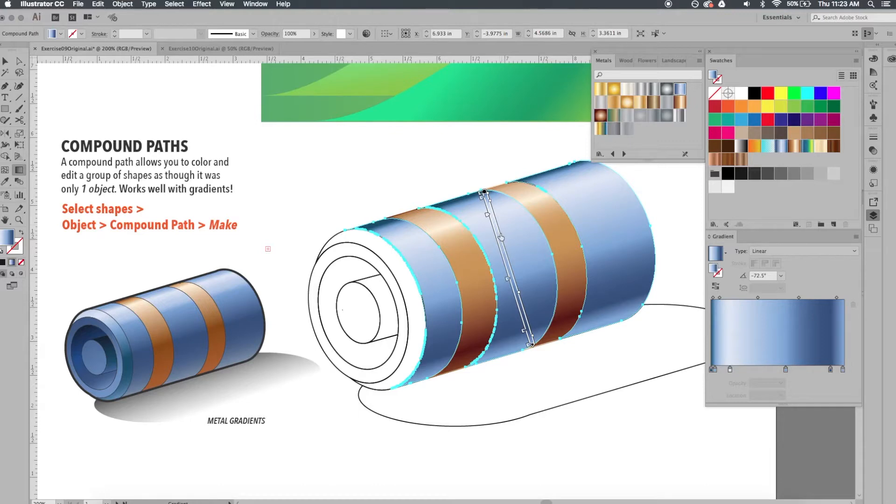
left_click_drag(501, 237, 498, 225)
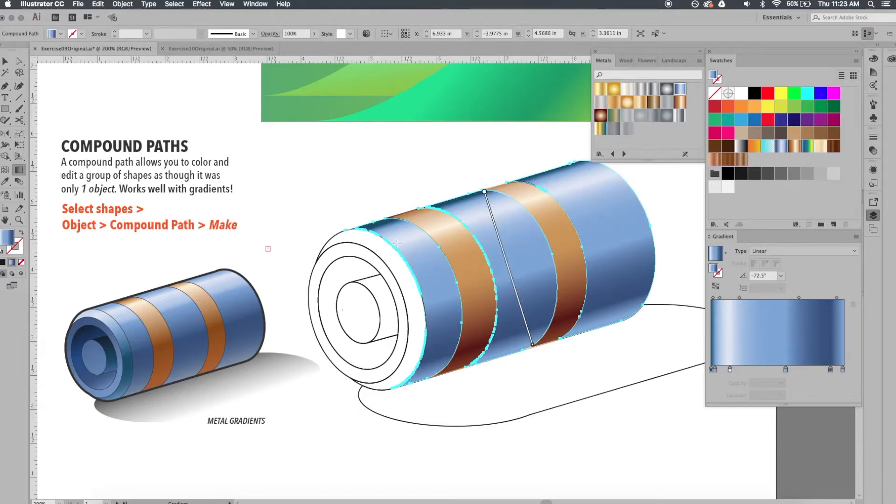
key("v")
left_click(448, 156)
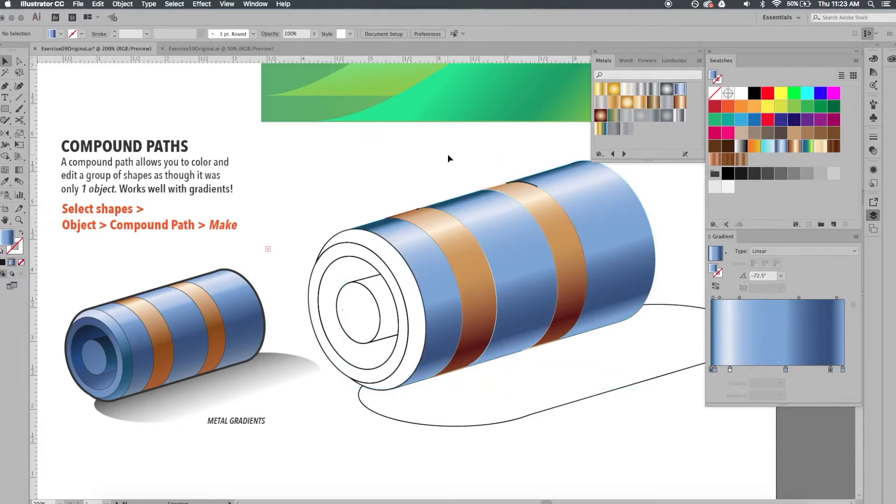
Fill the bevelled rim at the cylinder's front with the same blue gradient and set its type to Radial
left_click(342, 236)
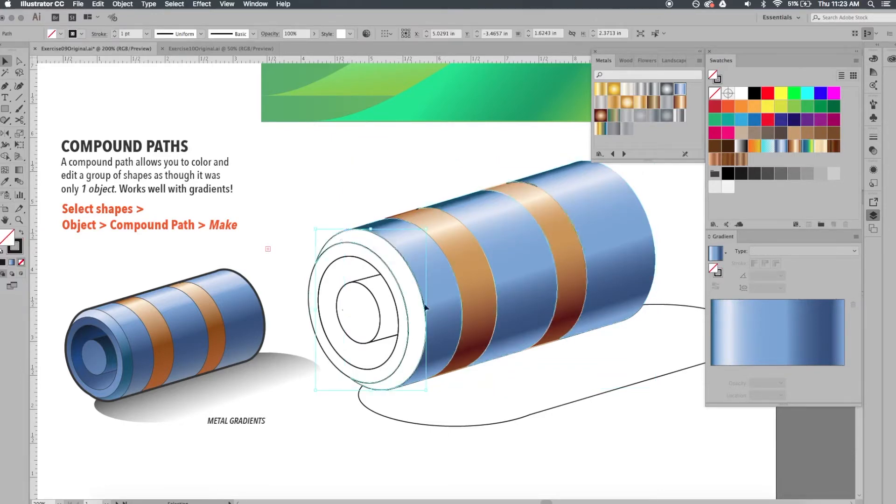
left_click(786, 337)
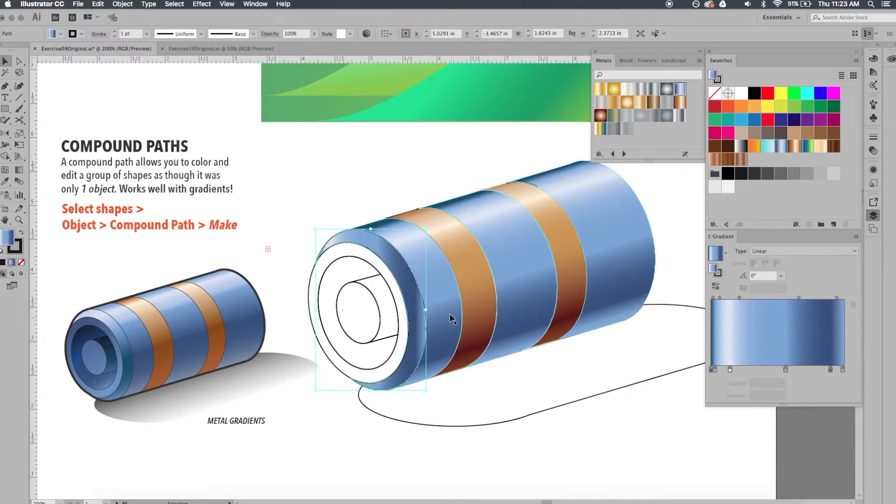
left_click(827, 252)
left_click(768, 272)
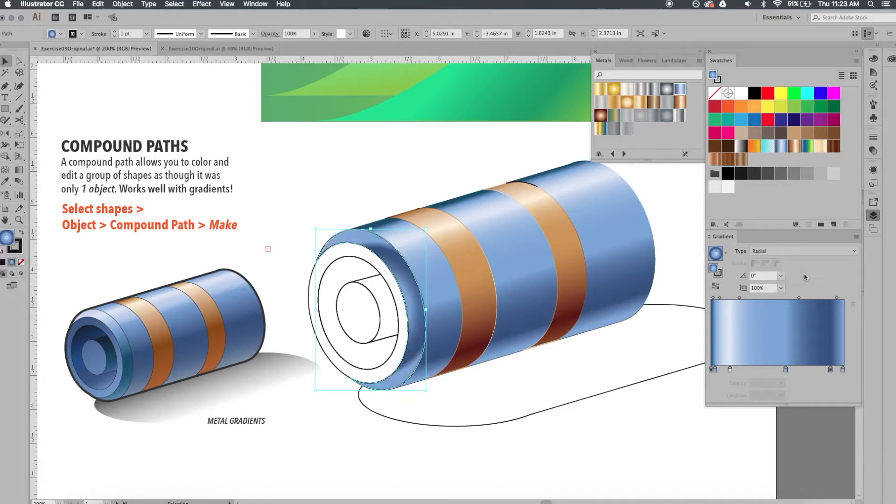
Move the rim's radial gradient centre to the top of the rim and enlarge its radius to reach the second copper band
key("g")
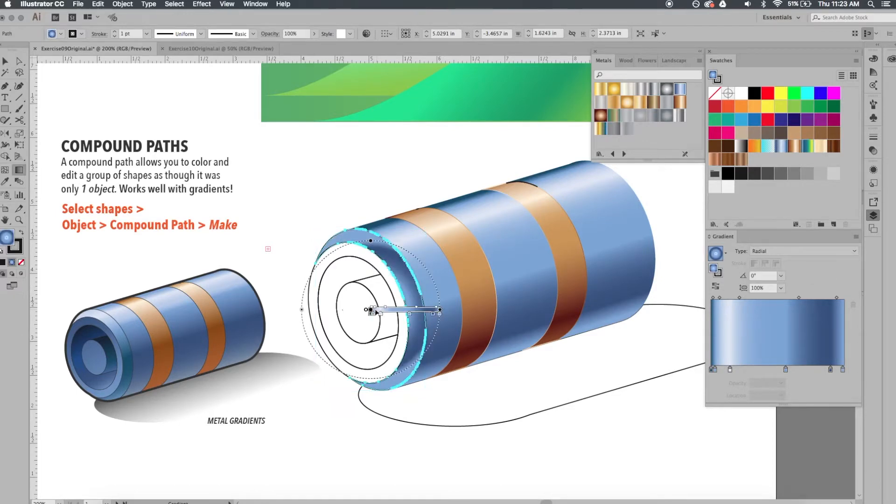
left_click_drag(364, 309, 354, 240)
left_click_drag(422, 238, 526, 238)
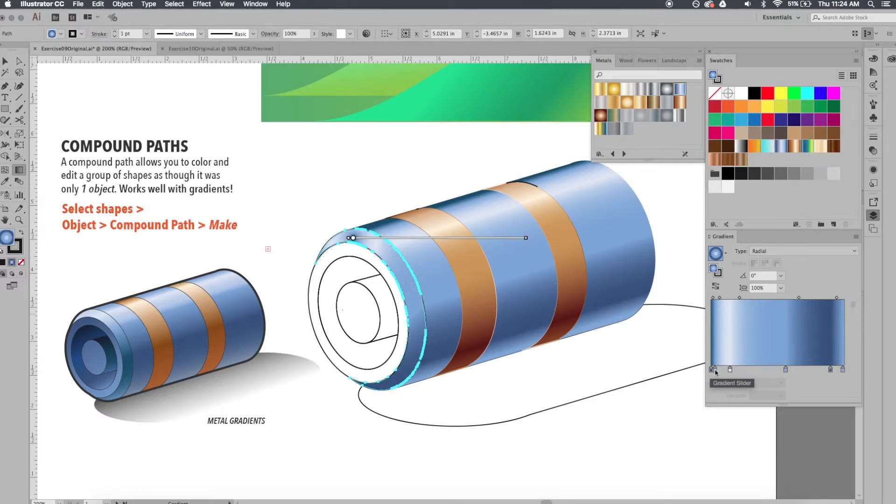
Remove the rim gradient's two starting dark stops, set the white stop to 0%, and shift the gradient's centre slightly toward the body
left_click_drag(715, 371, 716, 424)
left_click_drag(730, 370, 712, 371)
mouse_move(374, 239)
left_mouse_down()
mouse_move(384, 239)
mouse_move(364, 239)
mouse_move(378, 245)
left_mouse_up()
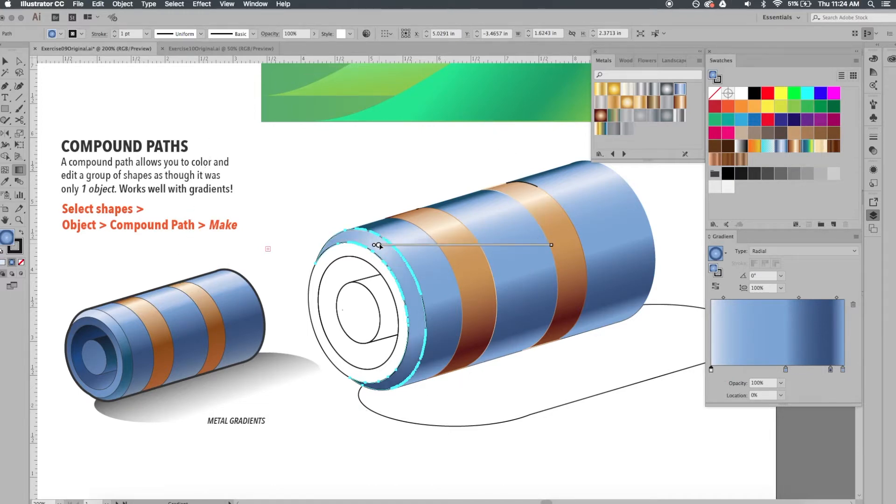
Set the rim gradient's first midpoint to 44.83%, bring the medium blue stop closer to the white one, and place the navy stop at 67.64%
left_click_drag(724, 298, 746, 303)
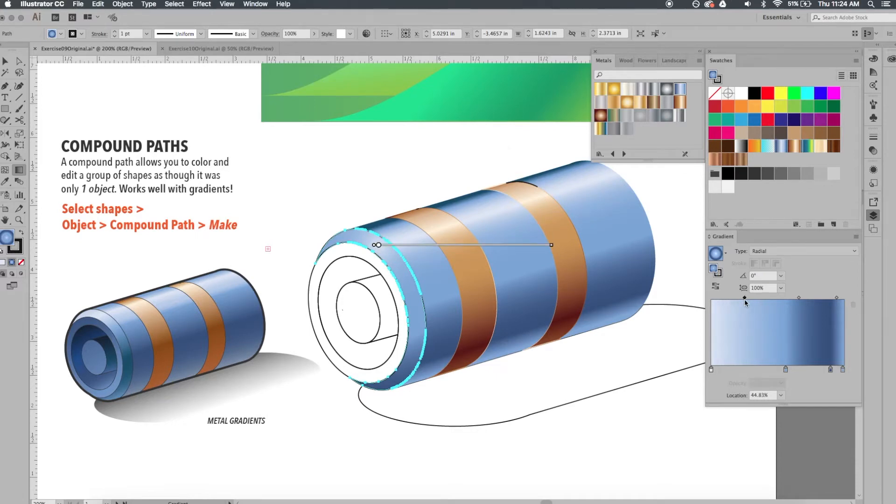
left_click_drag(786, 369, 756, 366)
left_click_drag(831, 370, 801, 369)
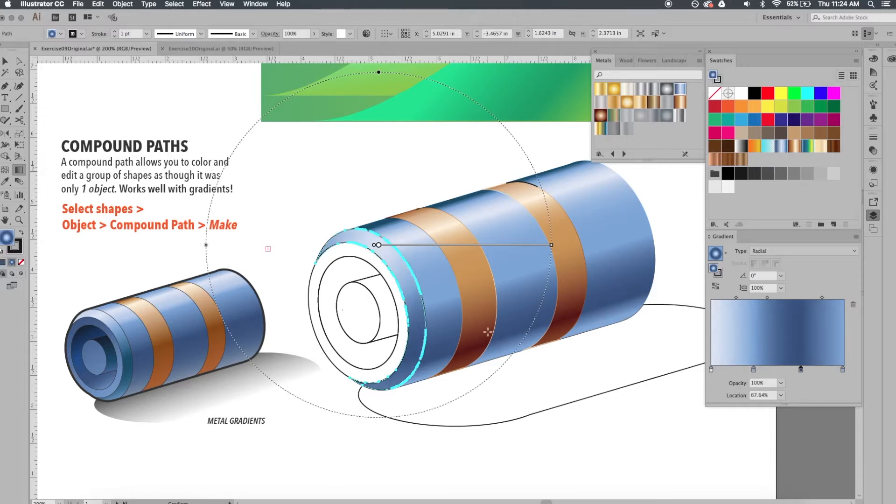
Set the front rim's stroke to None and deselect it
key("v")
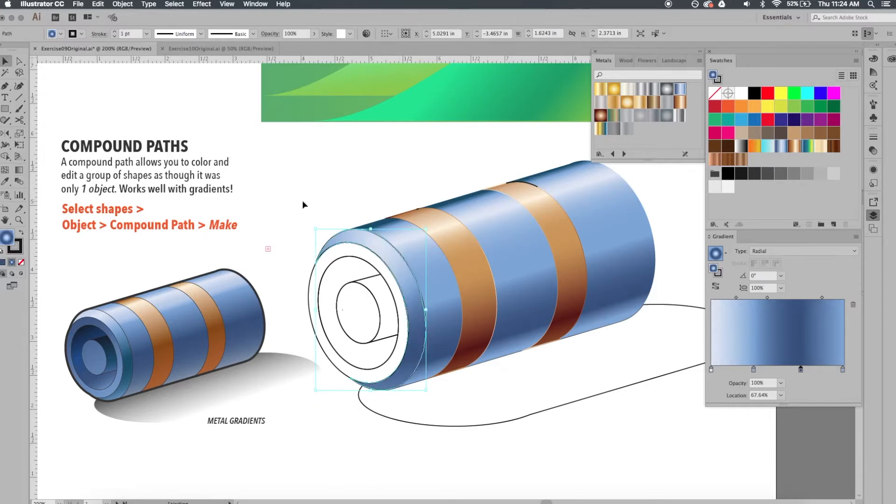
left_click(303, 205)
left_click(336, 247)
left_click(82, 33)
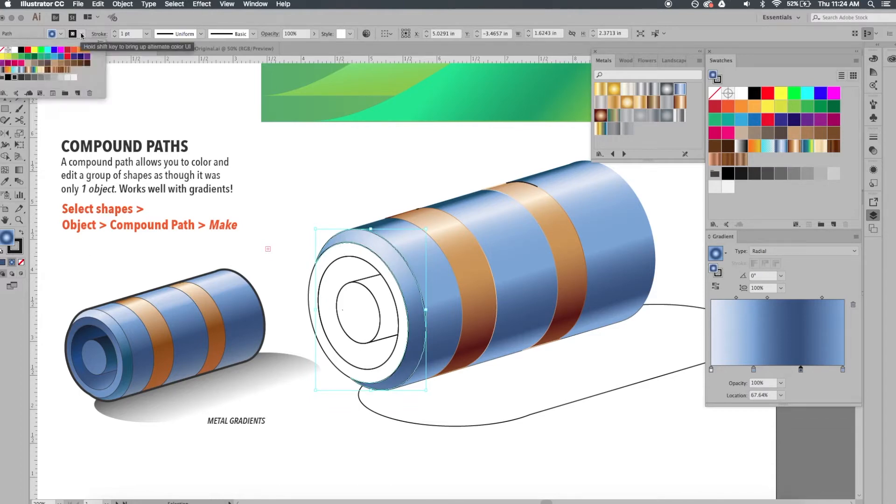
left_click(4, 50)
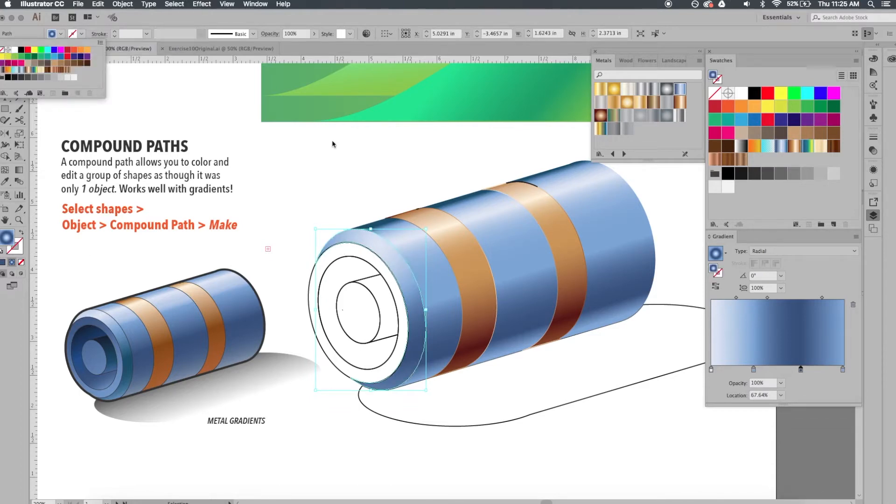
left_click(341, 203)
left_click(341, 203)
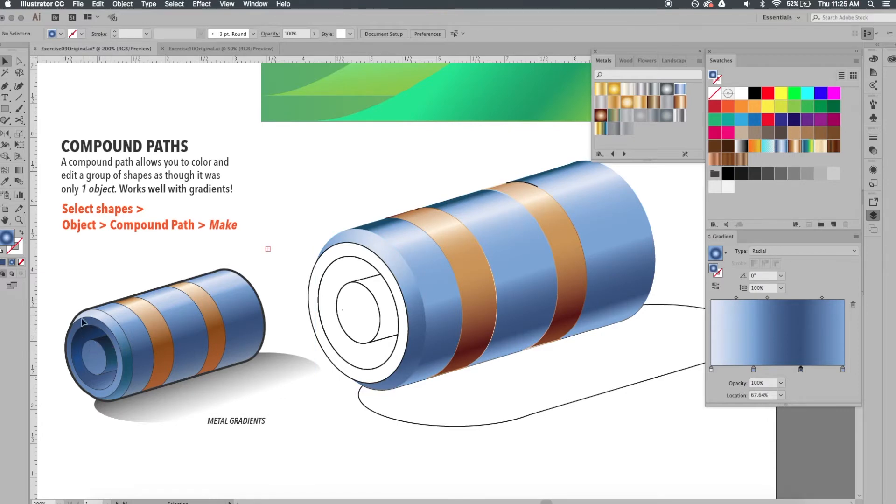
Combine the front face ring and the small inner circle into one compound path and fill it with the radial blue gradient
left_click(310, 295)
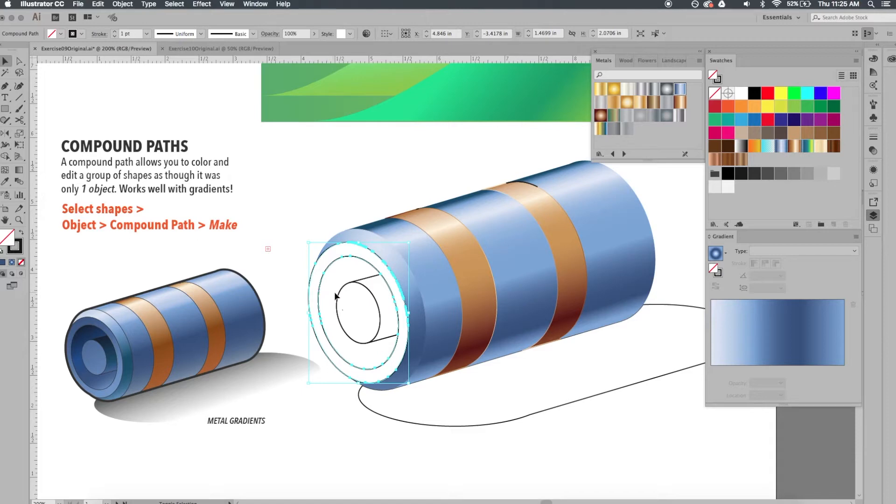
left_click(342, 302, "shift")
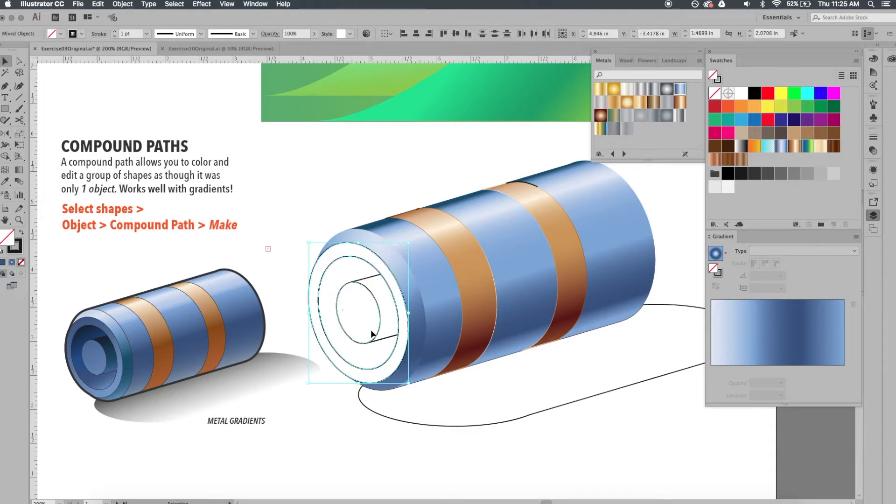
left_click(123, 4)
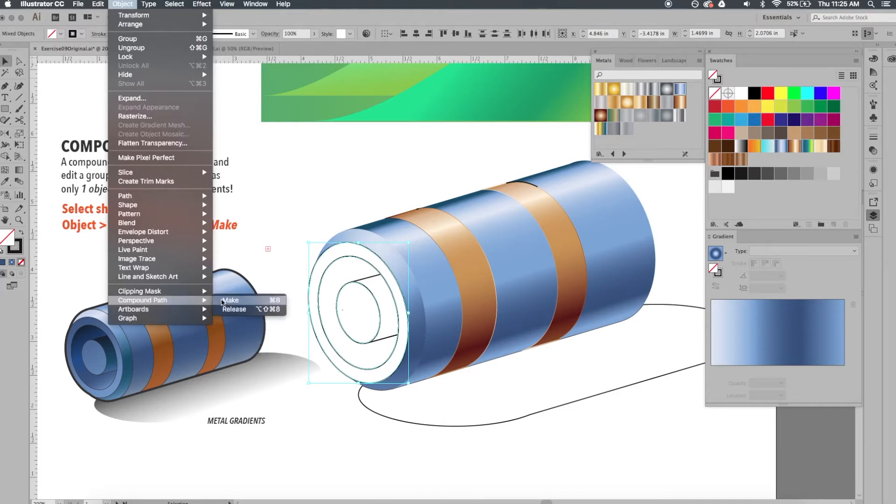
left_click(228, 300)
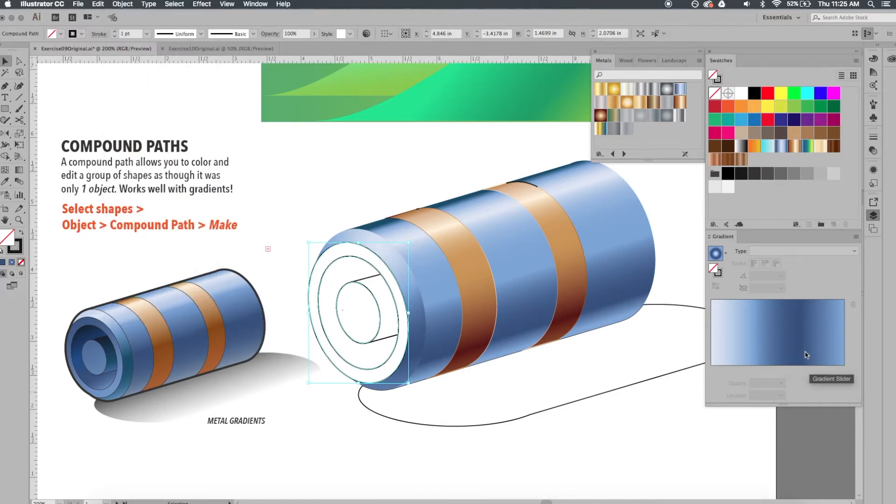
left_click(807, 355)
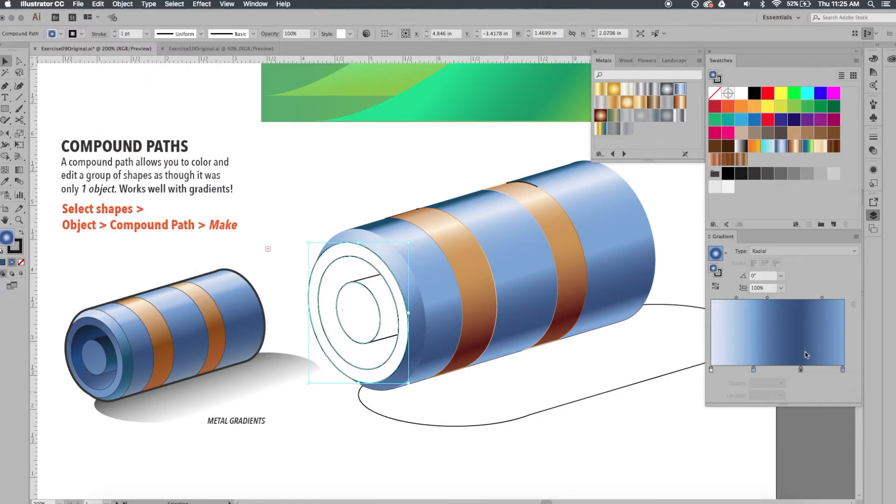
Change the front face's gradient to Linear, angle it about -62.2° diagonally across the face, and reverse its colours
left_click(836, 252)
left_click(822, 261)
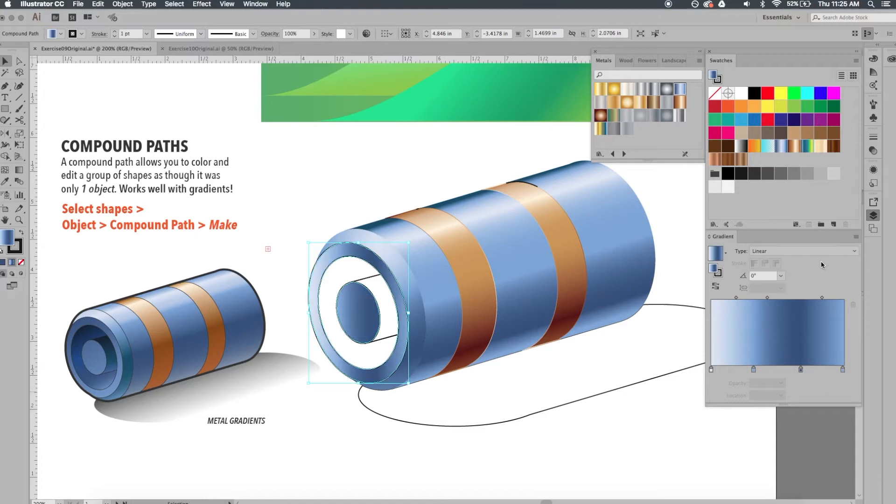
key("g")
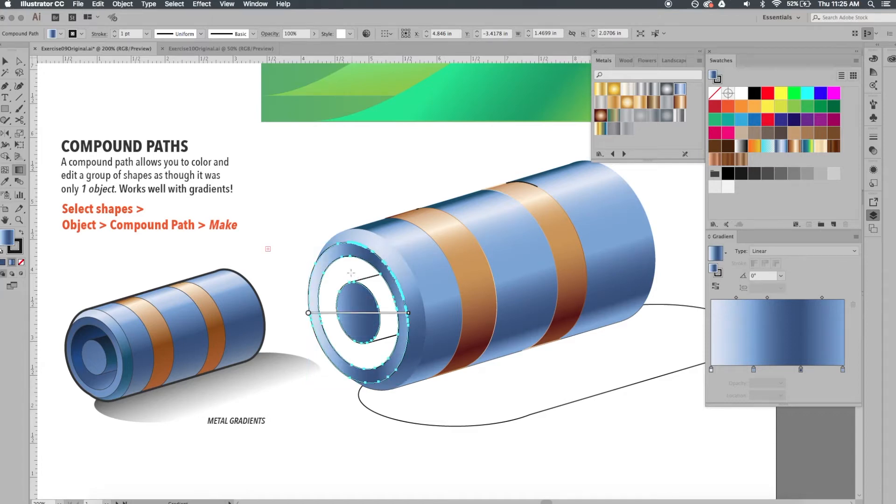
left_click_drag(315, 244, 404, 398)
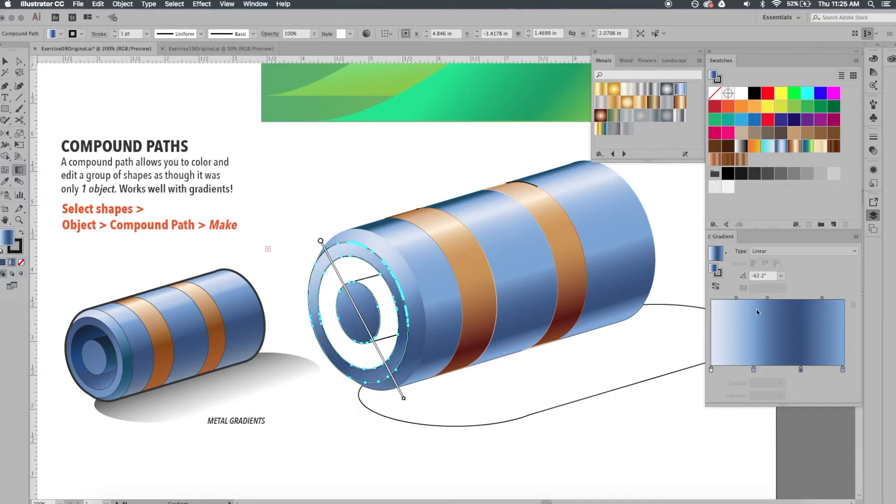
left_click(716, 287)
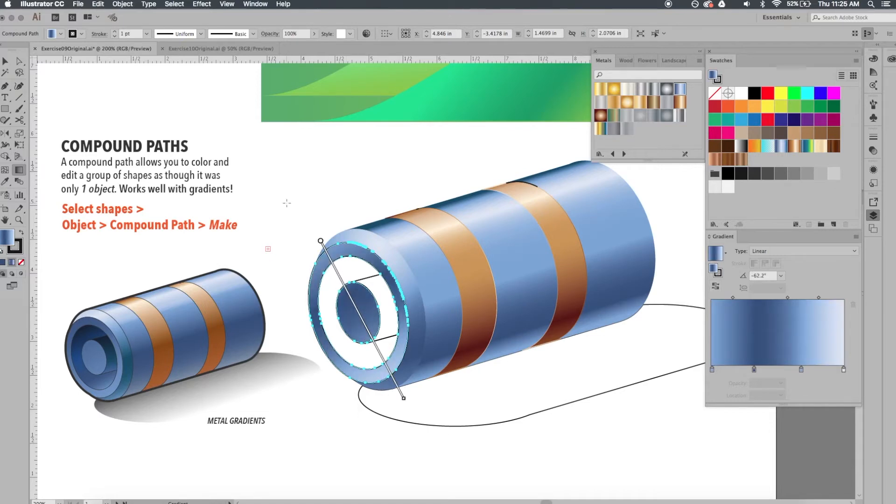
Reduce the front face gradient to two end stops, navy at the start and medium blue at the end, without the white stop
mouse_move(329, 255)
left_click(714, 371)
mouse_move(714, 372)
left_mouse_down()
mouse_move(731, 393)
mouse_move(712, 371)
left_mouse_up()
left_click(844, 369)
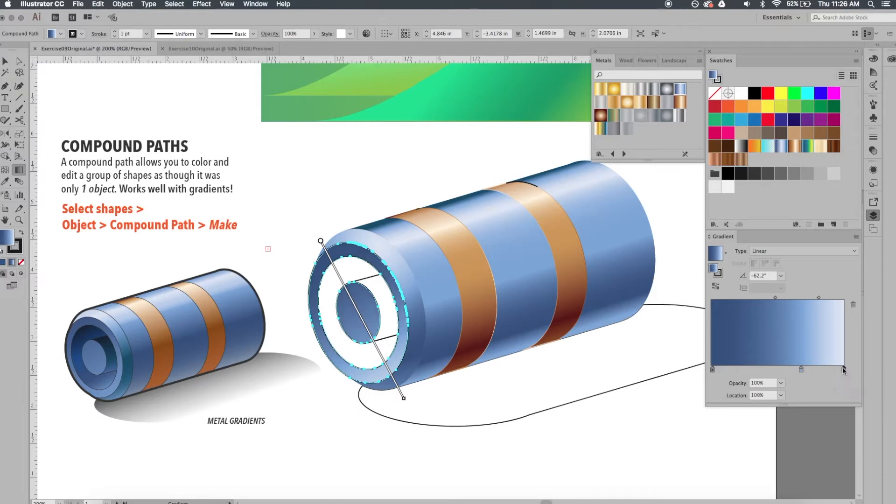
left_click_drag(845, 370, 804, 378)
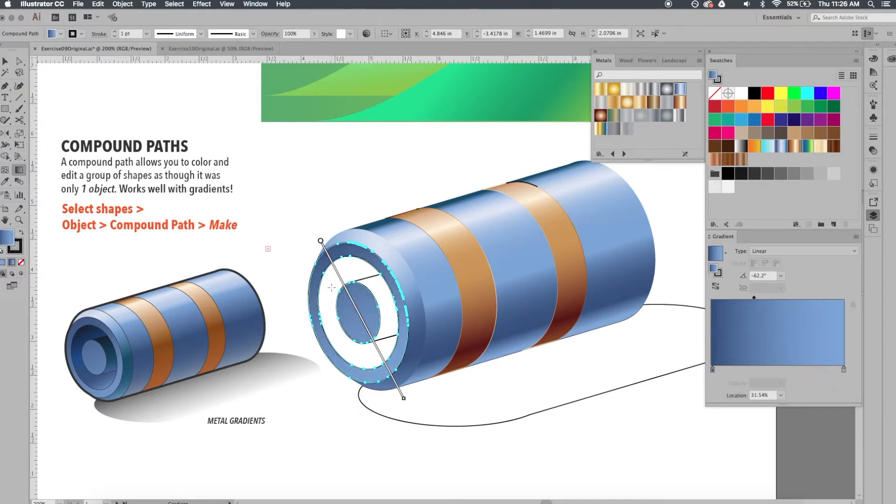
Set the front face compound path's stroke to None and deselect it
left_click(82, 34)
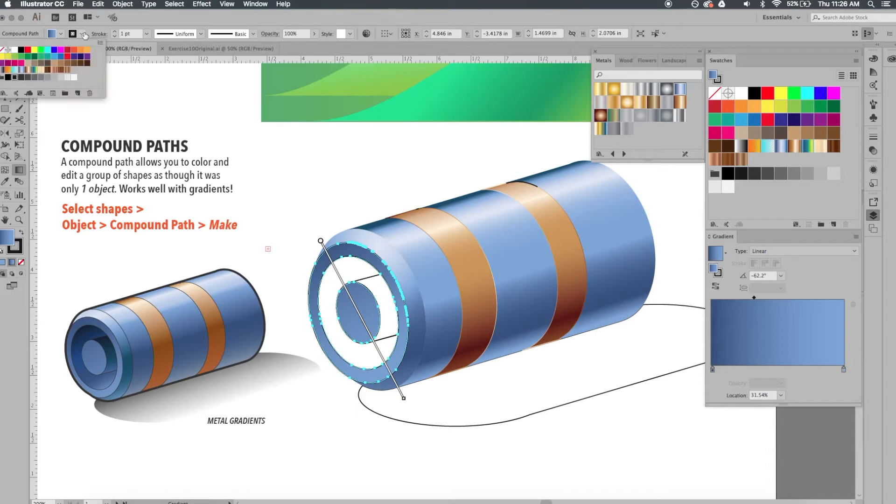
left_click(4, 50)
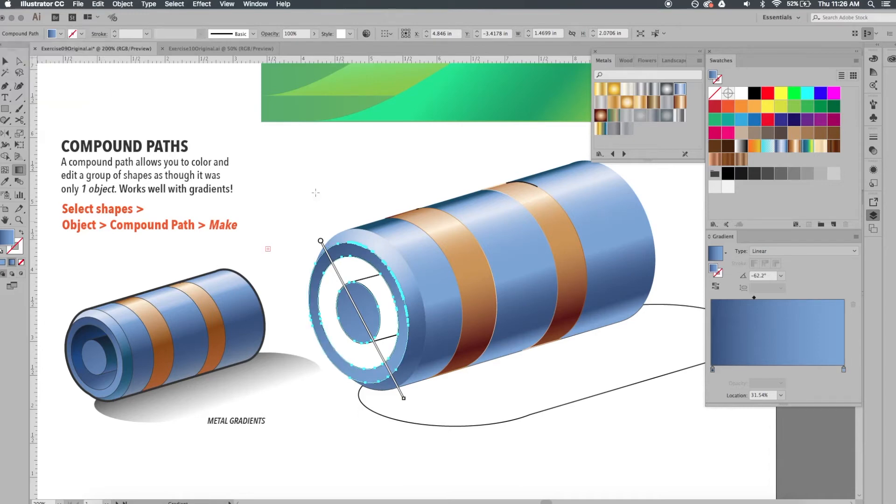
key("v")
left_click(324, 172)
Fill the inner cylinder's side with the blue metal gradient, reduced to navy, medium blue at 49.21% and dark teal stops
left_click(383, 367)
left_click(383, 368)
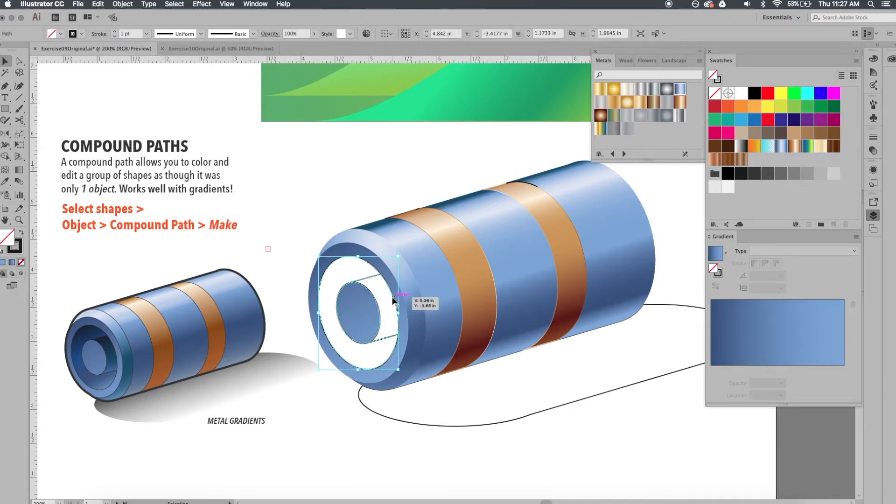
left_click(385, 320)
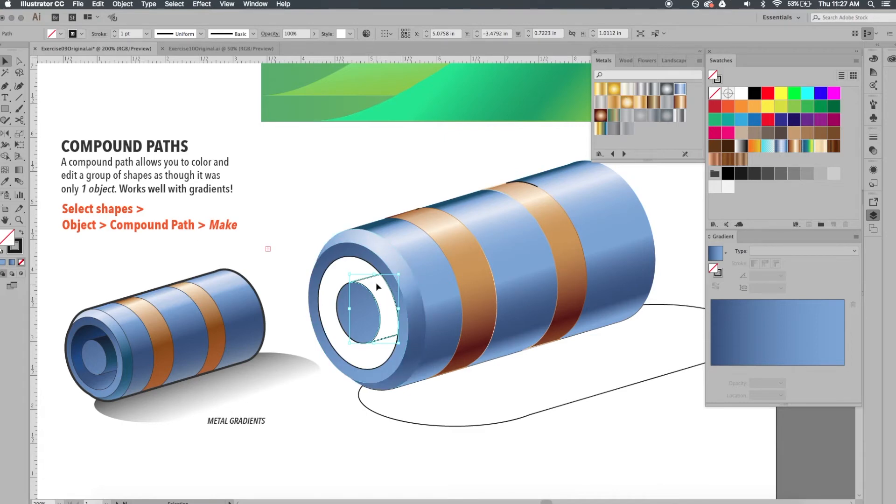
left_click(681, 89)
left_click(784, 370)
left_click_drag(784, 372, 813, 402)
left_click(721, 370)
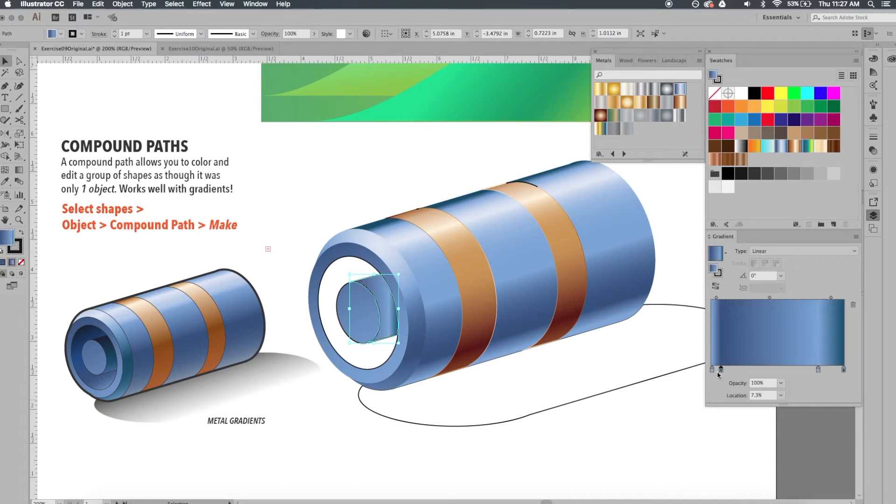
left_click_drag(721, 370, 721, 396)
left_click(711, 371)
left_click_drag(819, 369, 776, 371)
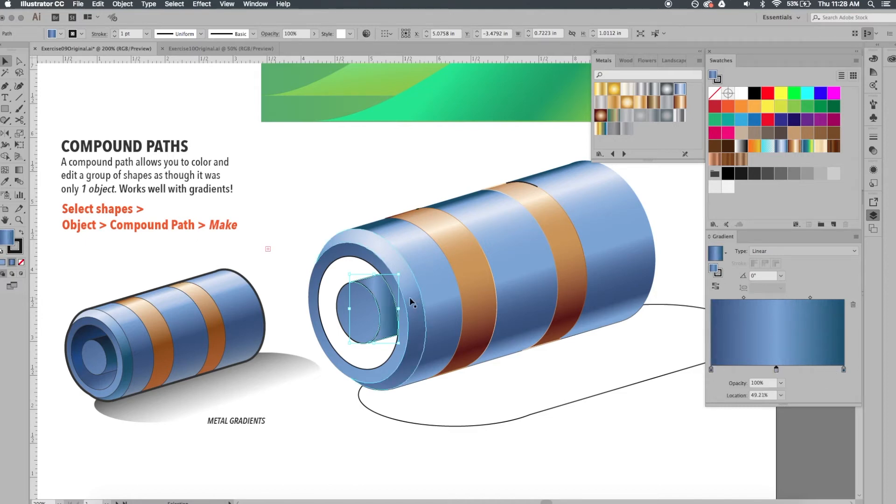
Angle the inner cylinder side's gradient about -69.3°, move its medium blue stop closer to the start, and deselect the shape
key("g")
left_click_drag(373, 278, 395, 336)
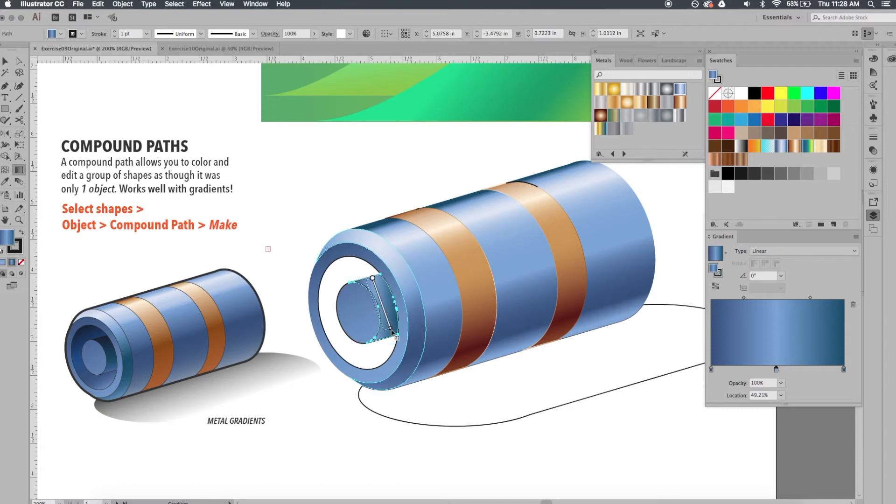
key("v")
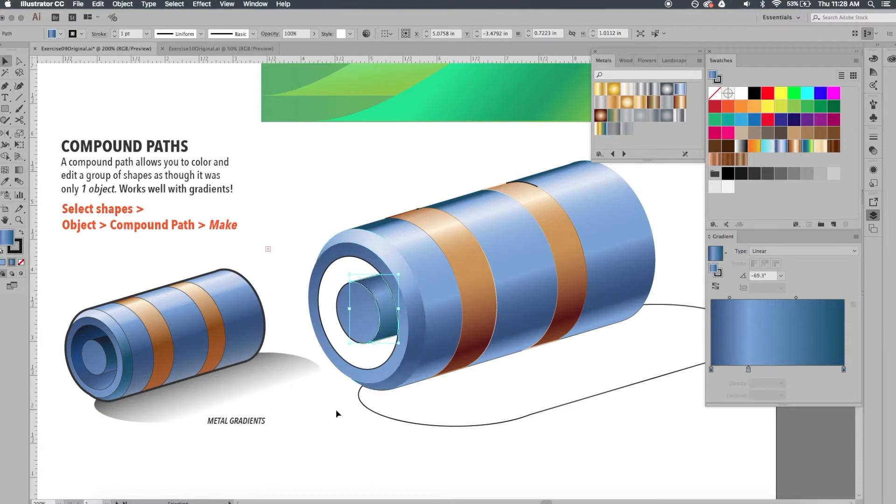
left_click(337, 415)
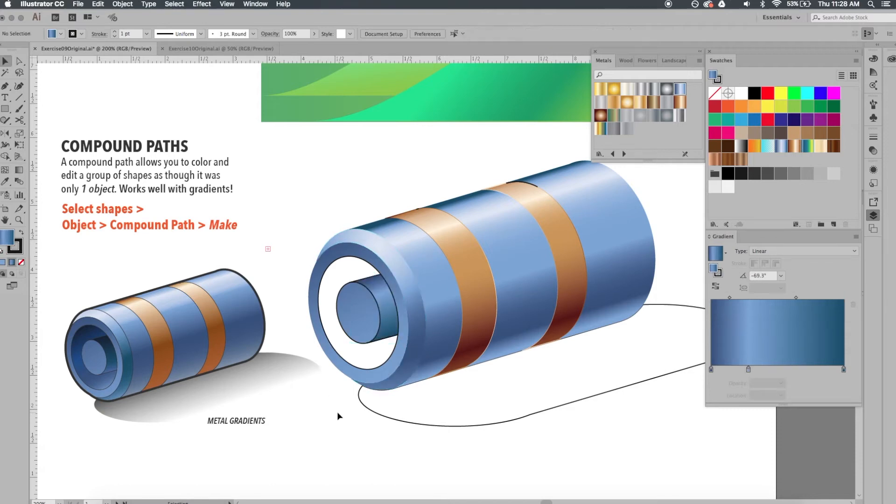
Fill the recess behind the inner cylinder with the blue gradient at about -71.3°, ordering its stops navy, dark teal, medium blue
left_click(348, 262)
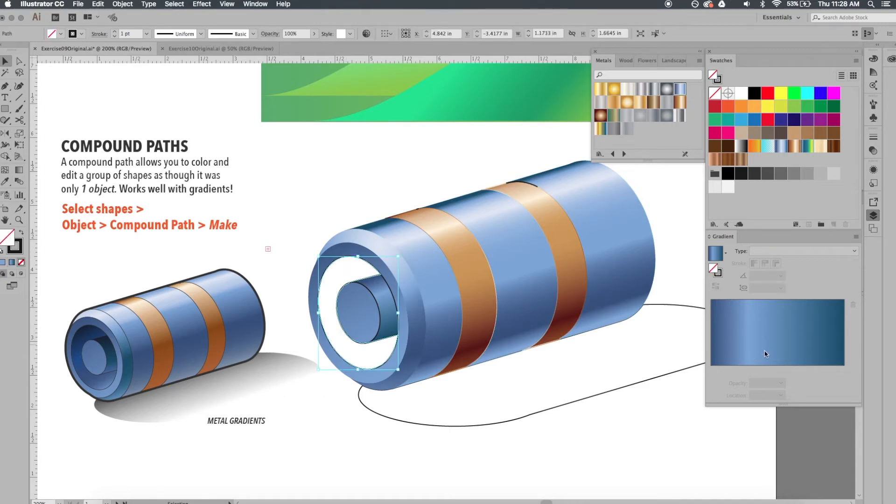
left_click(766, 355)
key("g")
left_click_drag(342, 262, 379, 367)
left_click_drag(348, 293, 369, 359)
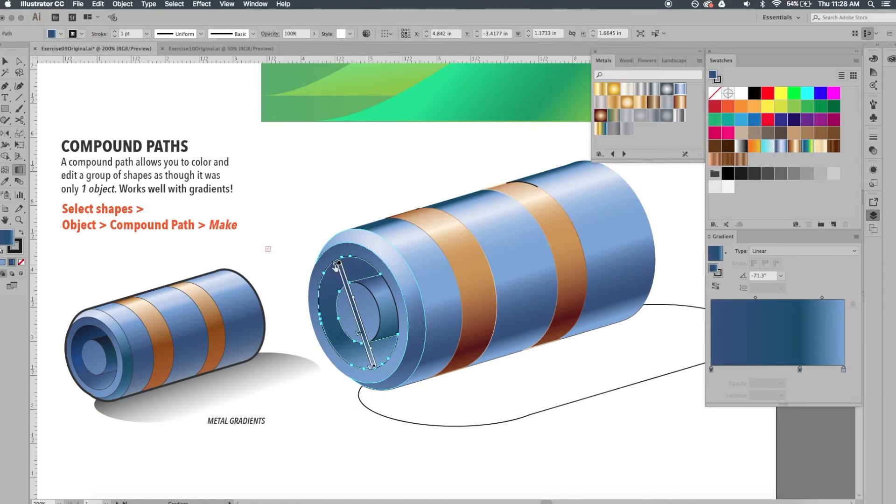
Darken the recess gradient's starting navy stop to 30.2% brightness and deselect the shape
double_click(338, 264)
left_click(329, 270)
left_click(347, 293)
left_click_drag(277, 326, 267, 329)
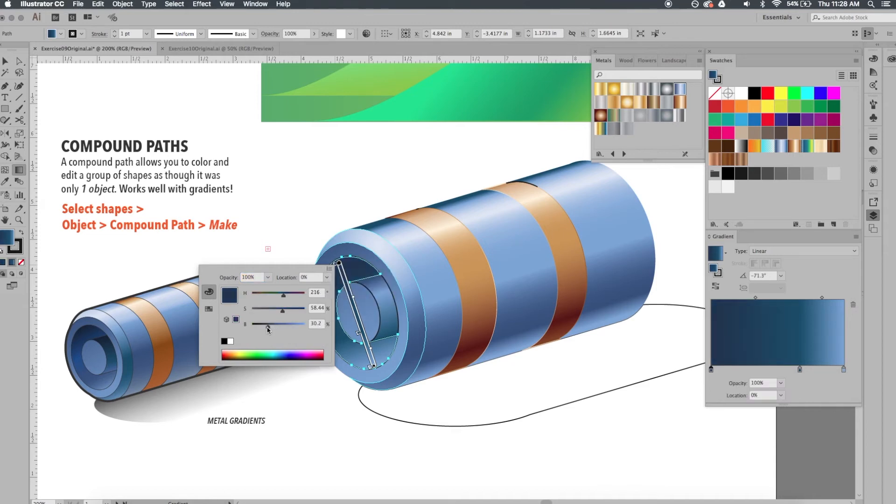
left_click(328, 209)
key("v")
left_click(328, 195)
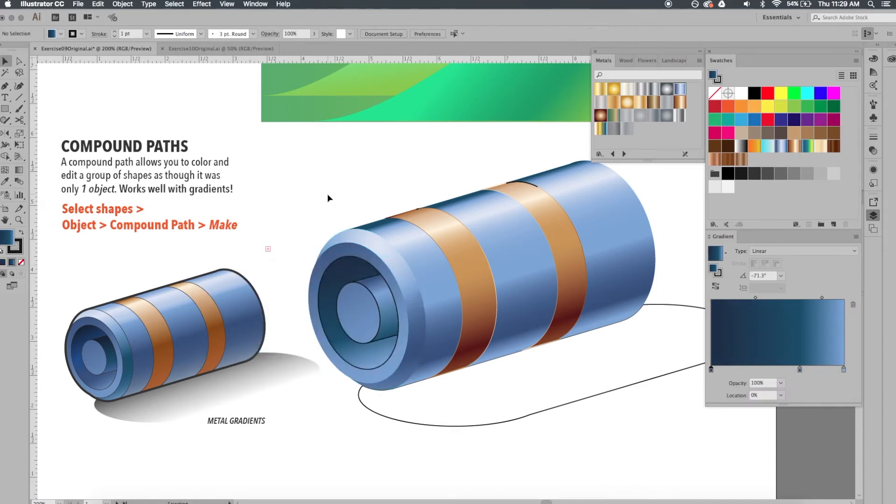
Fill the shadow shape under the cylinder with the gradient, adding near-black, dark gray and mid-gray swatch stops from the start to 45.68%
scroll(327, 196, "right", 2)
scroll(327, 196, "down", 1)
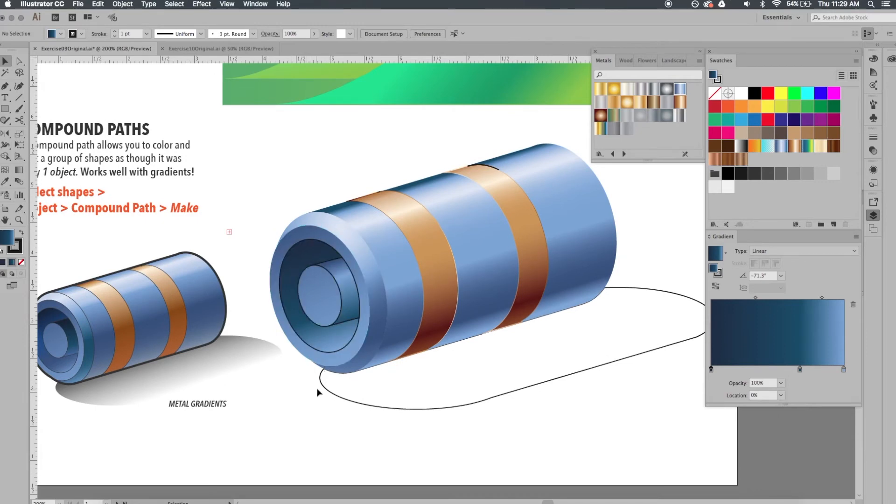
left_click(344, 398)
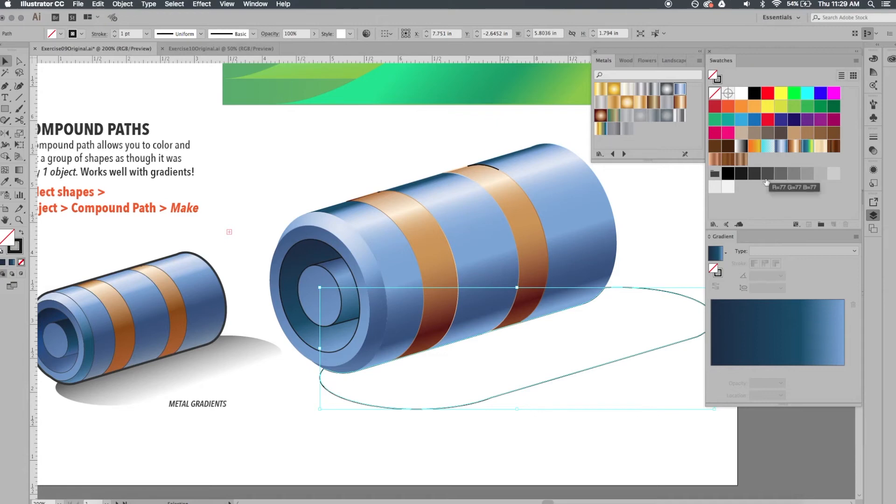
left_click_drag(767, 178, 726, 370)
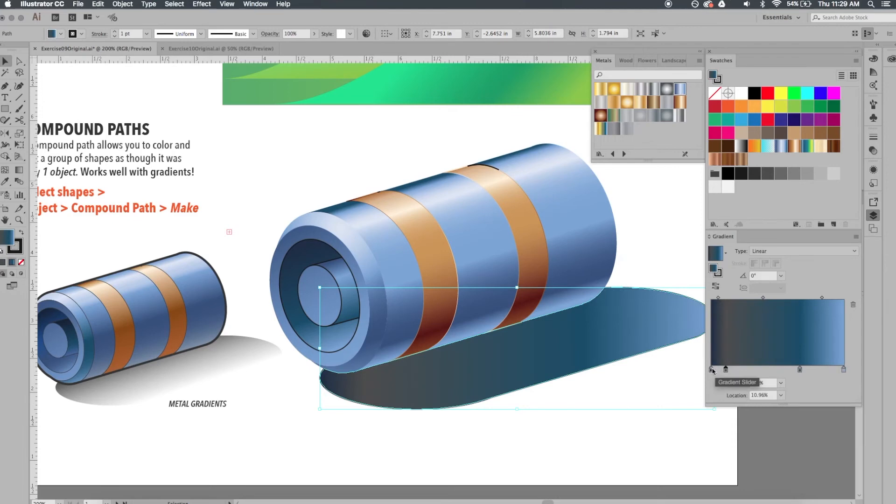
left_click_drag(741, 177, 715, 369)
left_click_drag(780, 176, 772, 369)
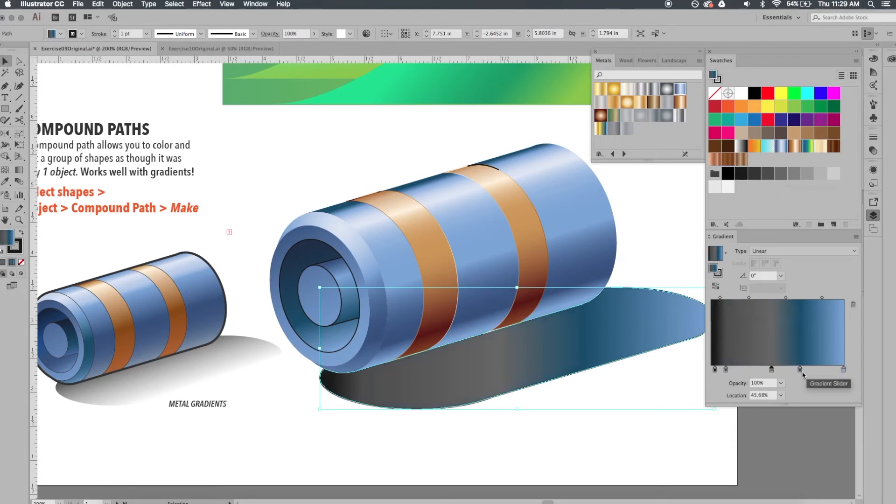
Remove the shadow gradient's teal stop and replace its blue end stop with a light gray swatch
left_click_drag(800, 370, 804, 394)
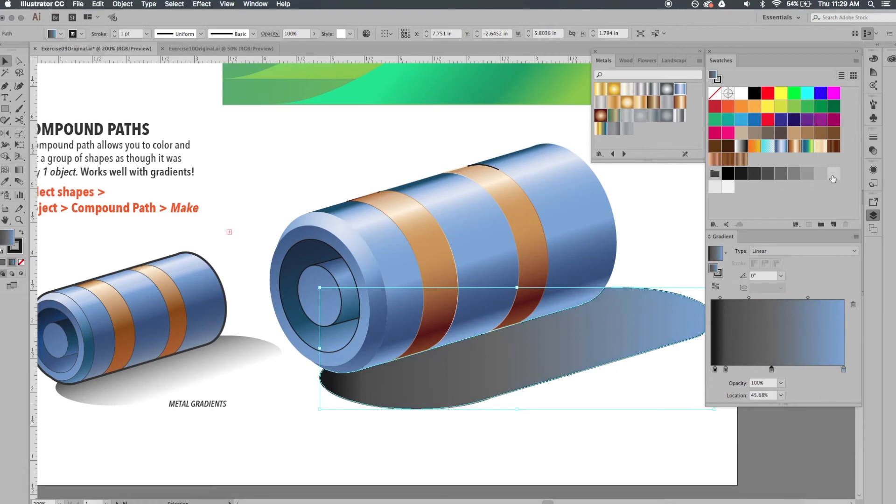
left_click_drag(834, 177, 834, 179)
left_click_drag(834, 179, 843, 370)
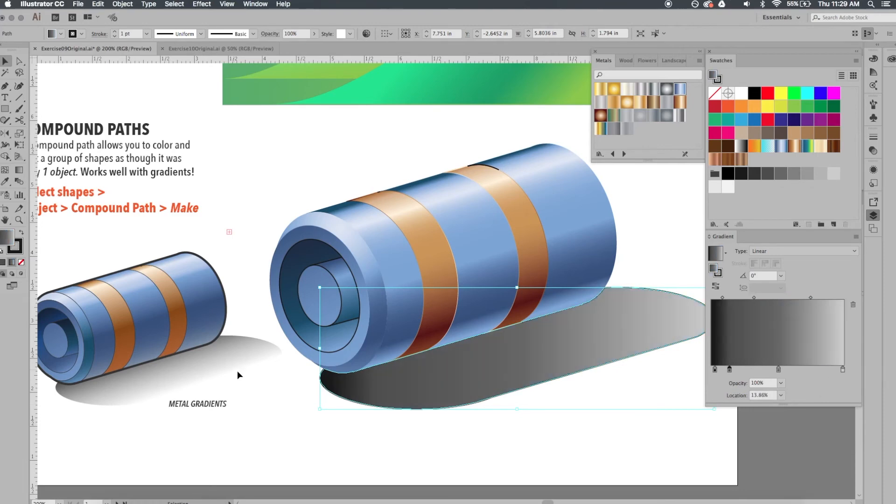
Set the opacity of the shadow gradient's light gray end stop to 0%
left_click(843, 372)
left_click(781, 383)
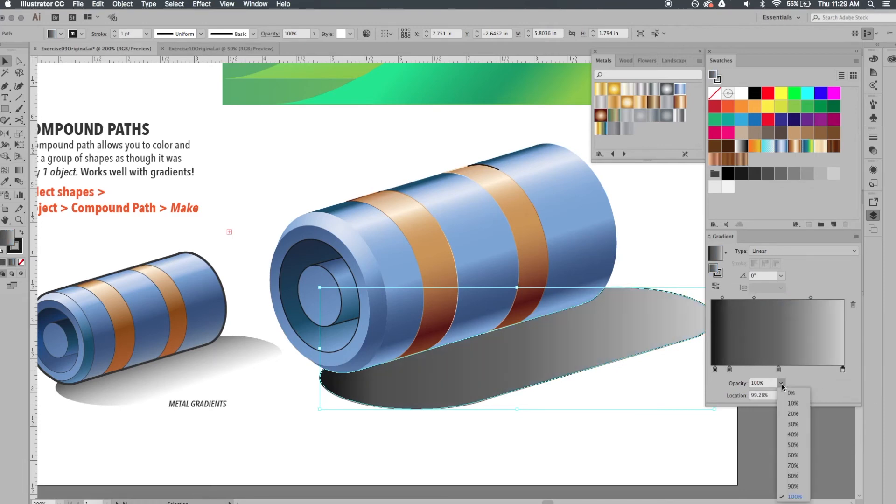
left_click(785, 394)
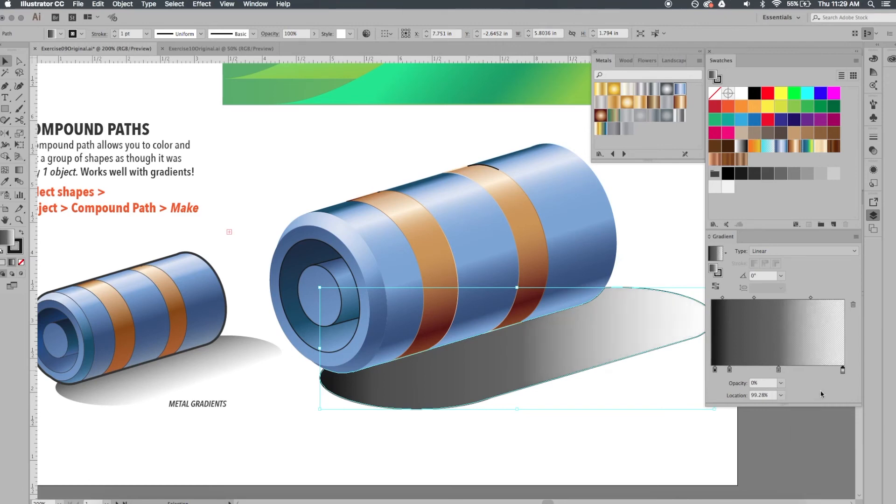
Set the shadow gradient's mid-gray stop to 60% opacity, shift it toward the transparent end, and place the near-black stop at 0%
left_click(779, 371)
left_click(782, 384)
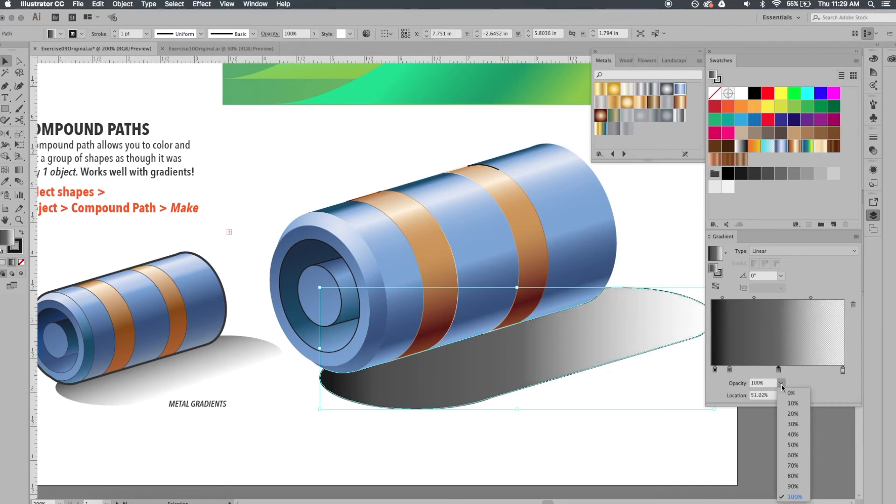
left_click(798, 455)
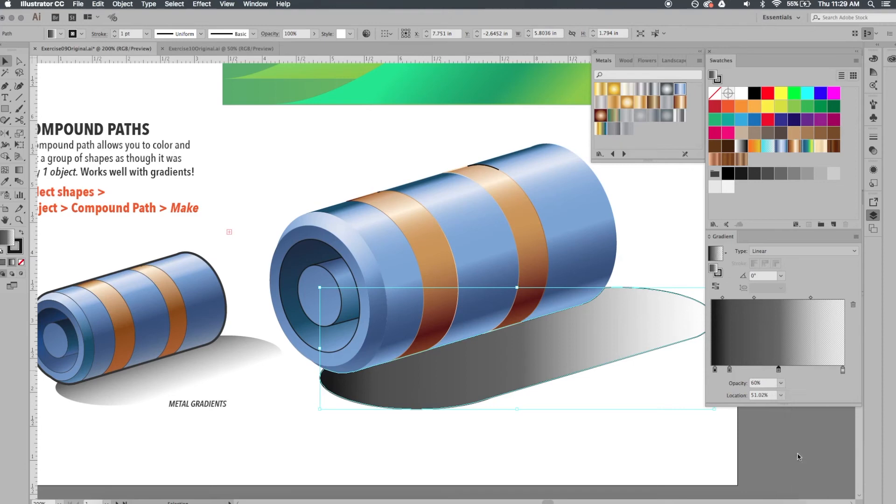
left_click_drag(779, 370, 790, 370)
left_click_drag(730, 370, 711, 371)
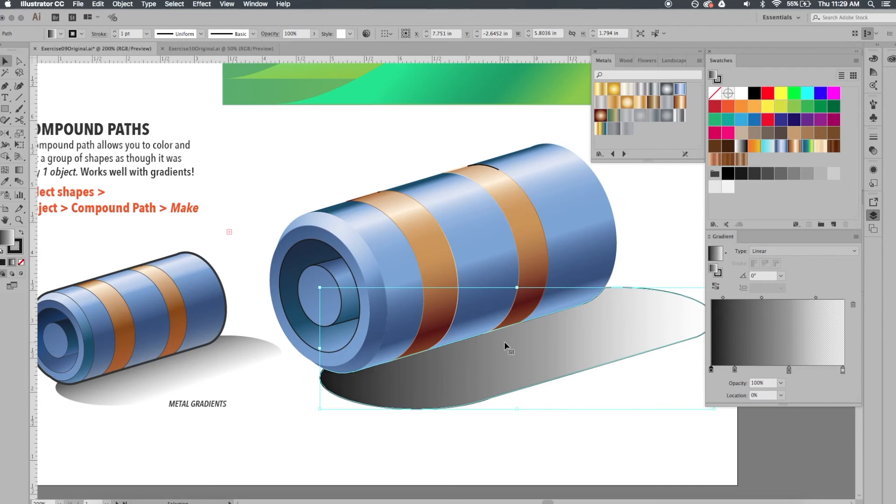
Angle the shadow's gradient about -74.5° so it runs from the cylinder's underside to the shadow's outer edge, and fine-tune its mid-gray stop
key("g")
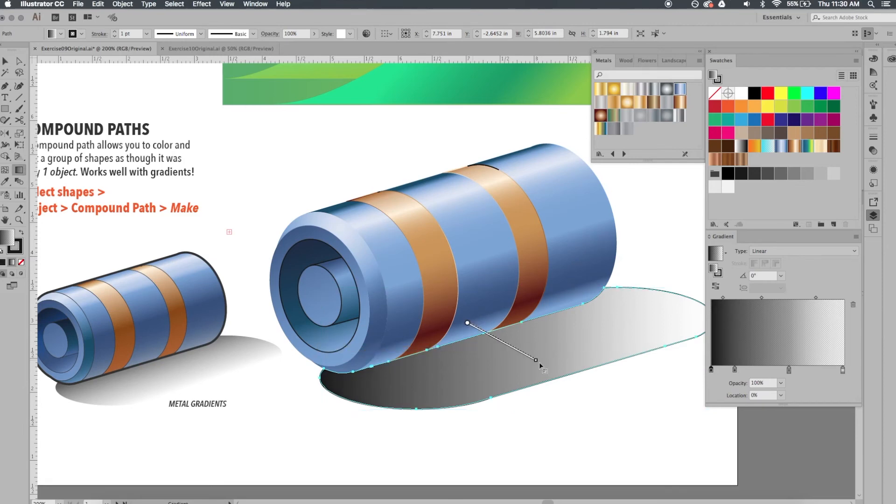
left_click_drag(540, 363, 534, 381)
left_click_drag(510, 392, 499, 398)
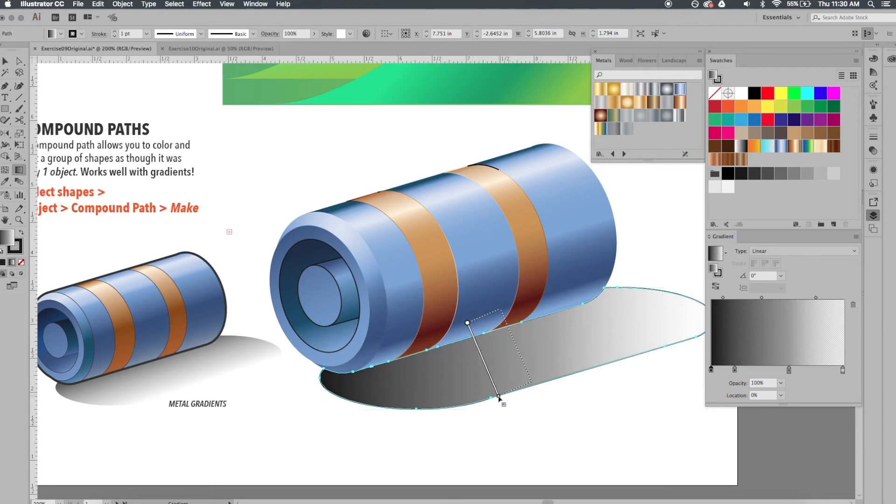
left_click_drag(499, 398, 497, 400)
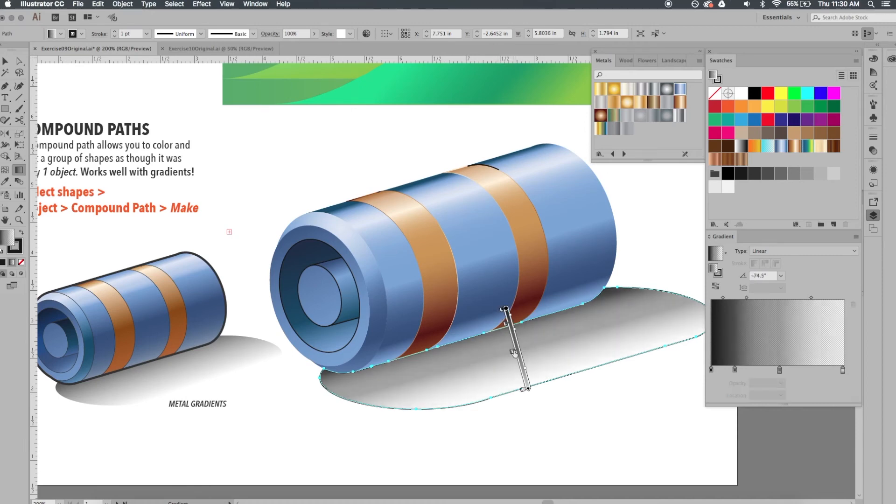
left_click_drag(515, 356, 517, 360)
Set the opacity of the shadow gradient's dark gray stop at 17.72% to 80%
left_click(736, 371)
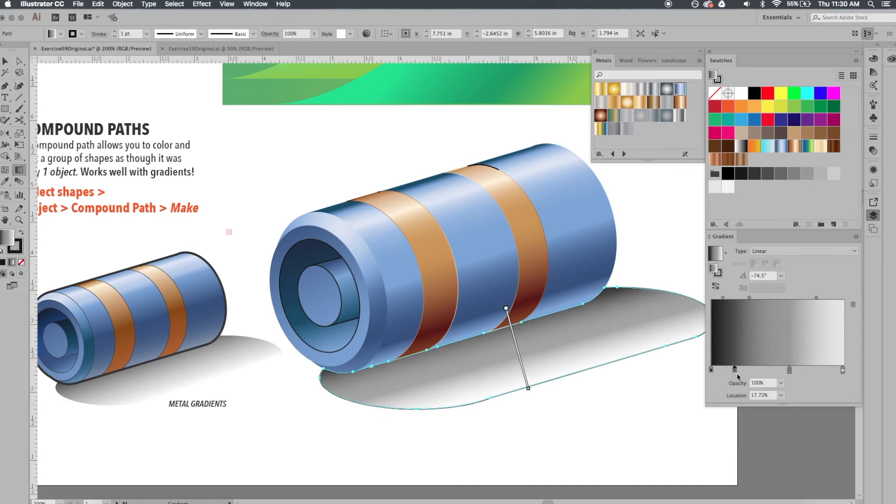
left_click(781, 384)
left_click(792, 455)
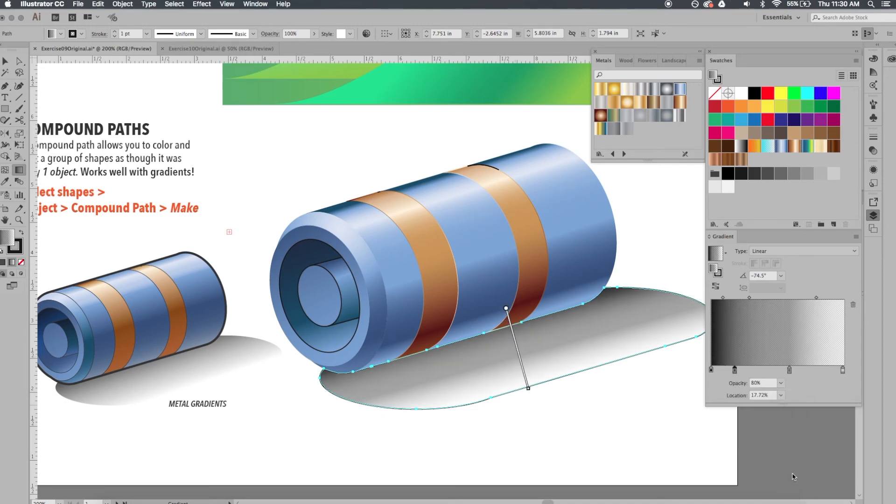
Lower the opacity of the shadow gradient's mid-gray stop at 59.13%
left_click(790, 370)
left_click(783, 384)
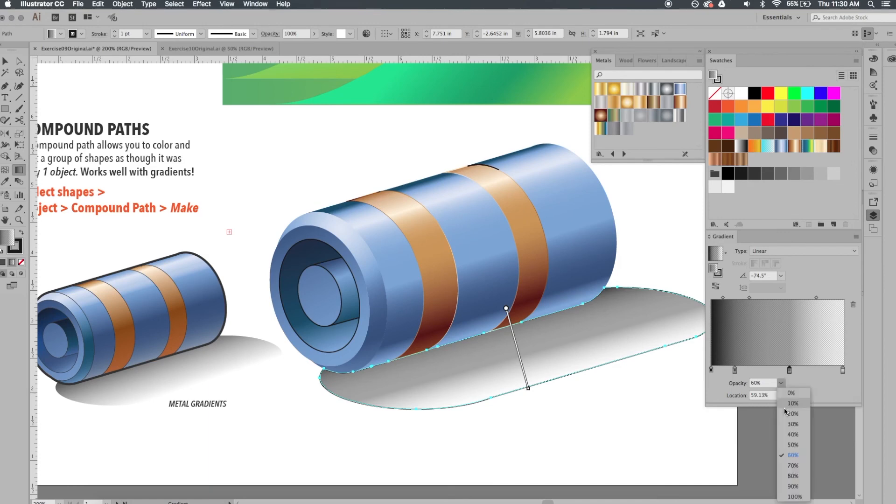
left_click(794, 438)
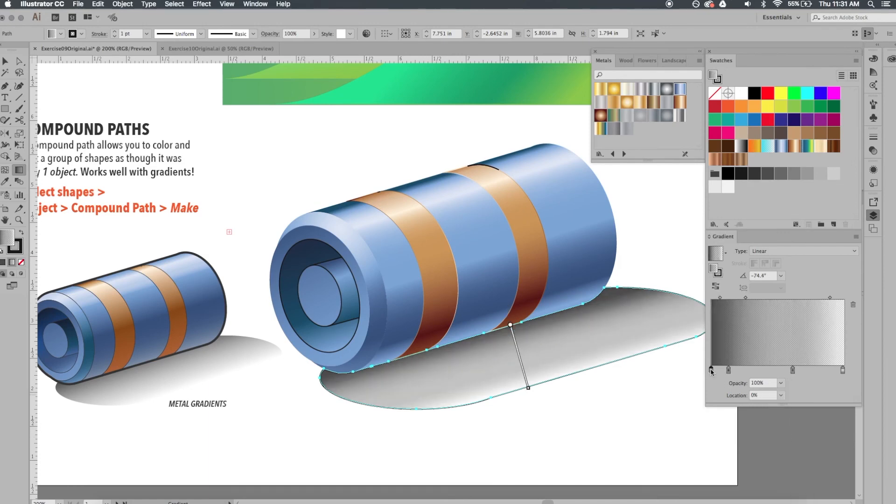
Remove the near-black stop from the shadow gradient, place the 80% opacity dark gray stop at 0%, and deselect the shadow
mouse_move(711, 371)
left_mouse_down()
mouse_move(719, 397)
mouse_move(711, 373)
left_mouse_up()
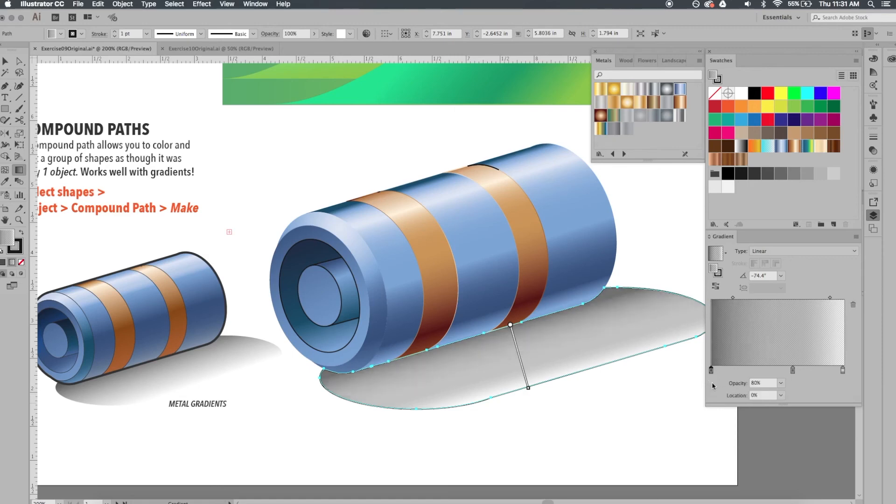
key("v")
left_click(633, 427)
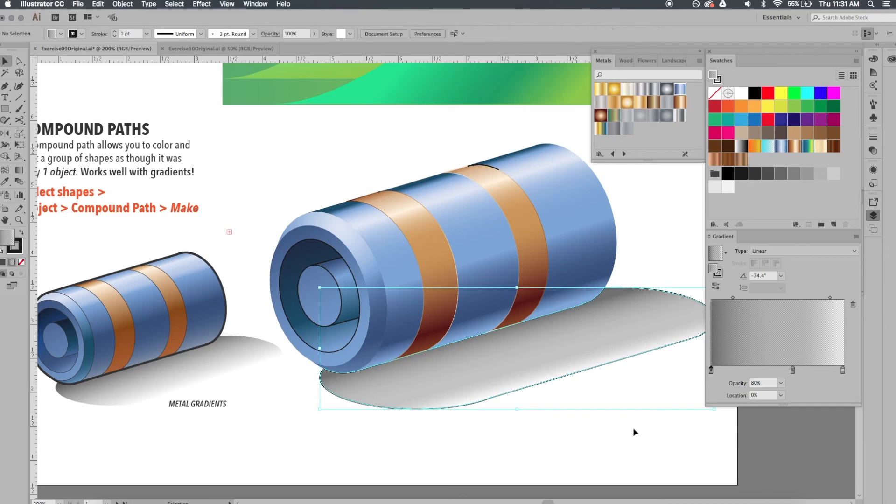
Select the whole large cylinder together with its shadow, set the stroke to none, and deselect the artwork
scroll(654, 434, "right", 3)
scroll(654, 434, "up", 2)
left_click_drag(685, 450, 241, 155)
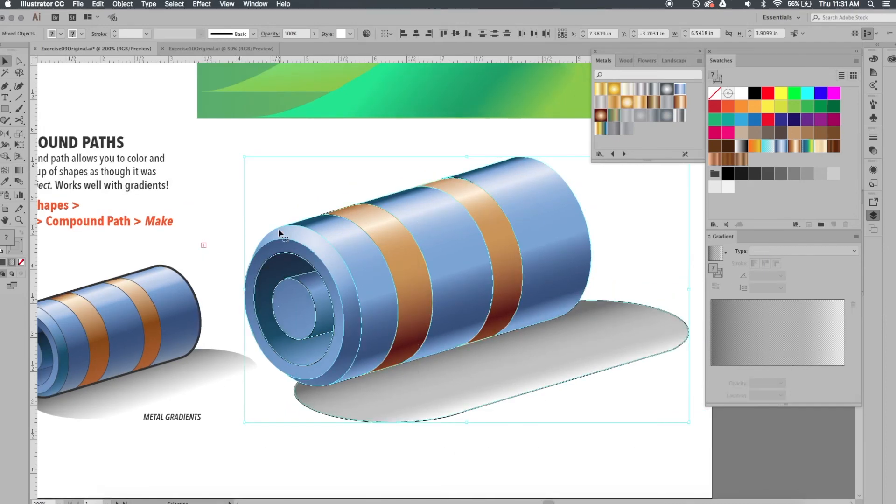
left_click(80, 33)
left_click(2, 49)
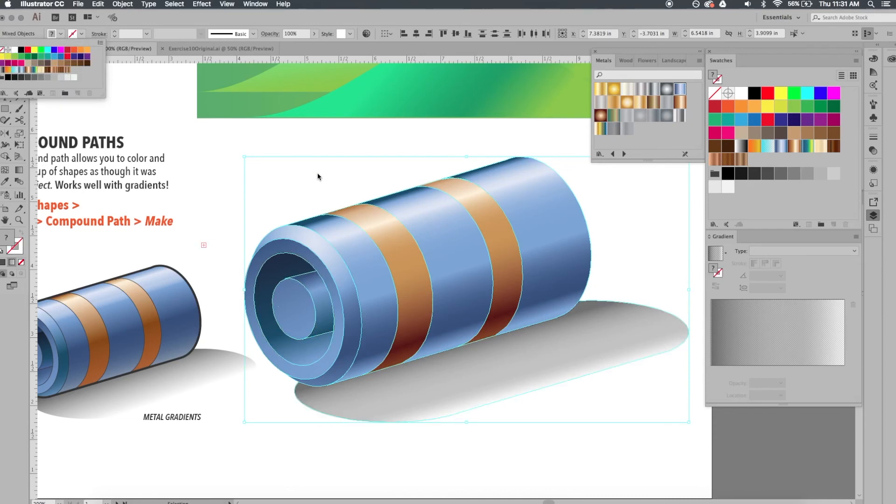
left_click(318, 177)
key("super+minus")
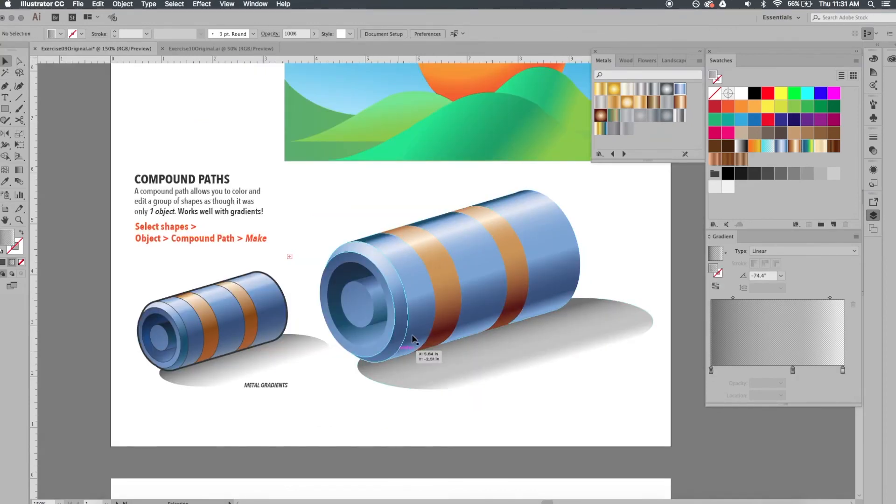
scroll(412, 334, "up", 2)
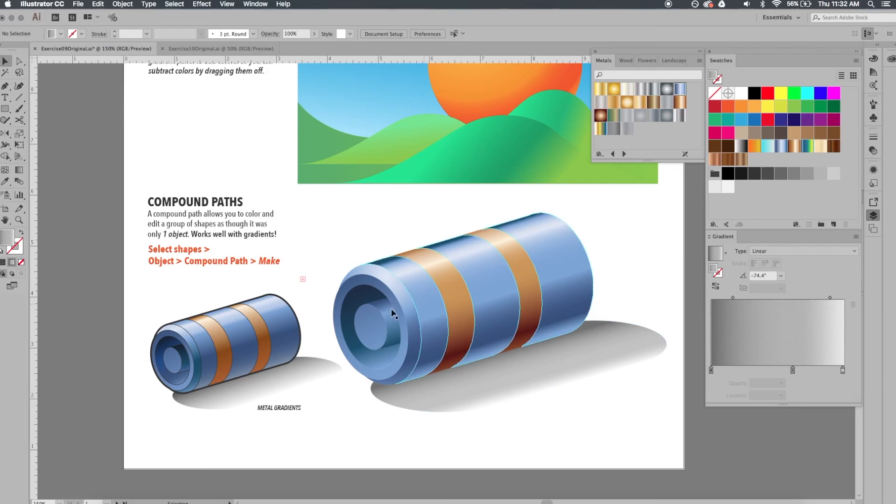
scroll(612, 253, "up", 1)
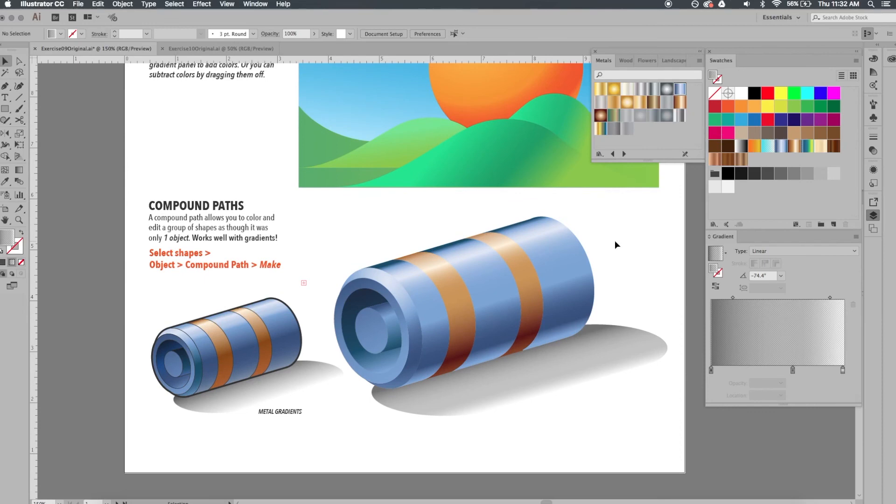
scroll(615, 241, "up", 5)
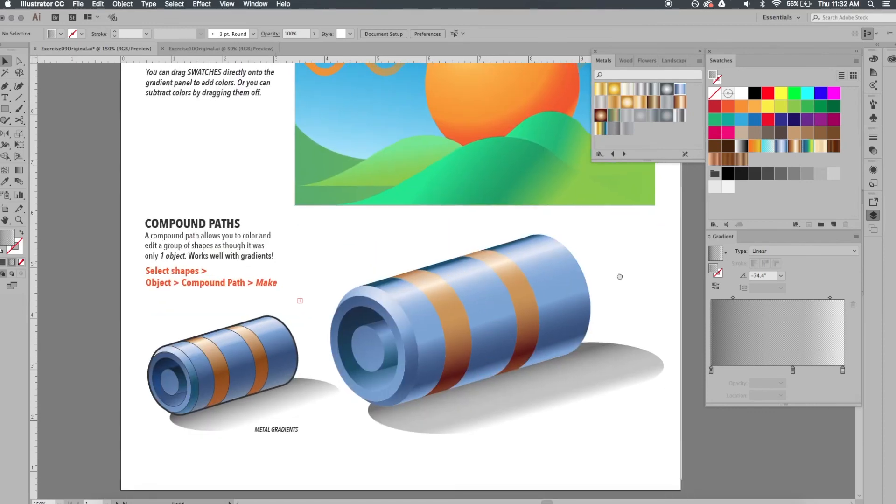
scroll(491, 279, "down", 4)
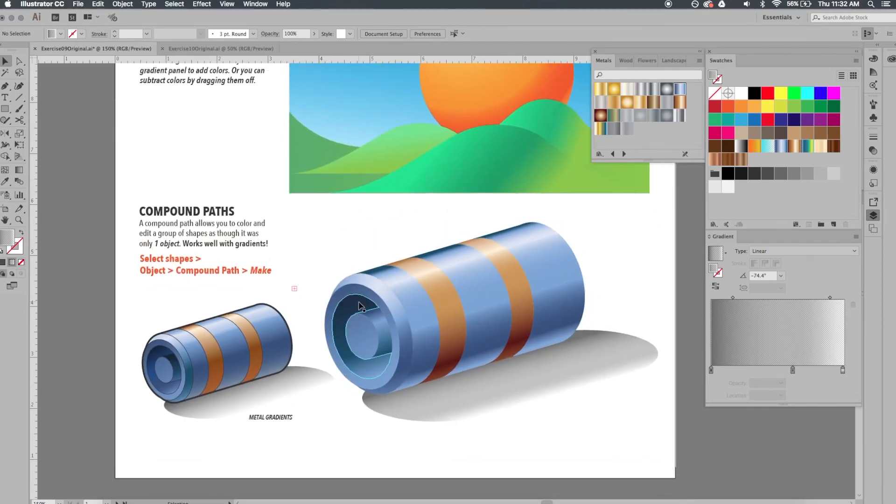